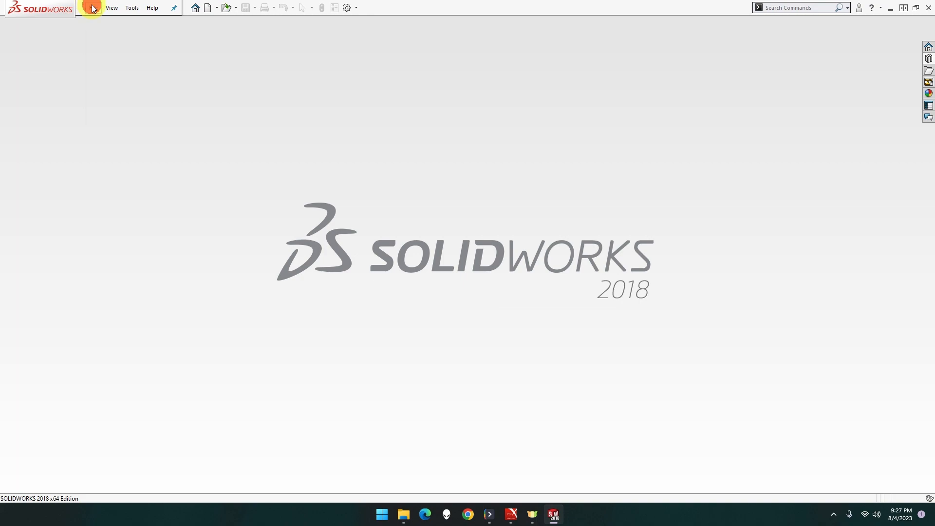
# Step: Create a new part from the Part MMGS template
pyautogui.click(93, 8)
pyautogui.click(102, 23)
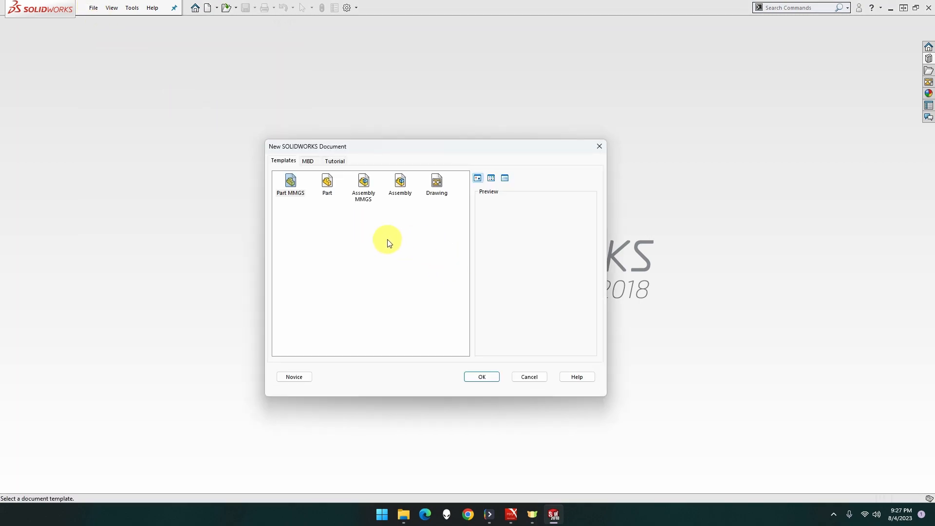
pyautogui.doubleClick(298, 191)
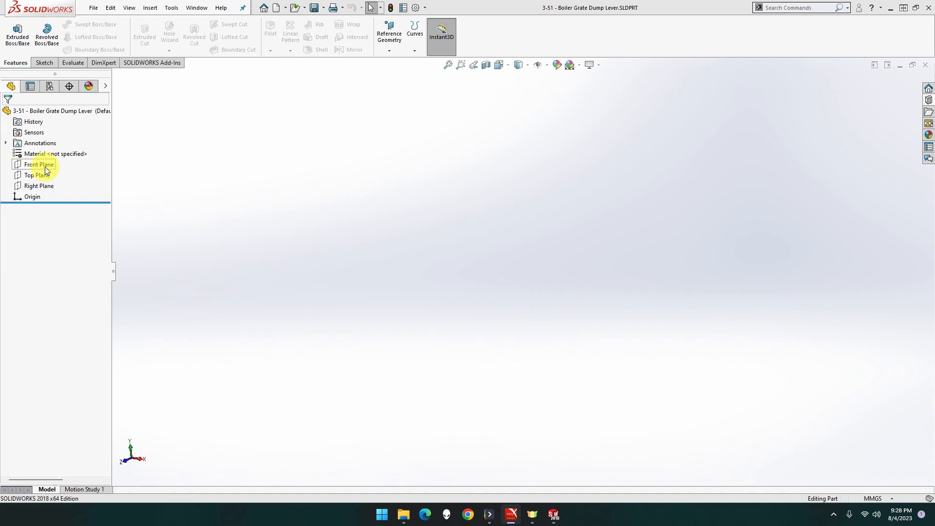
# Step: Start a sketch on the Front Plane and draw a center rectangle about 63 by 120 mm centred on the origin
pyautogui.click(44, 166)
pyautogui.click(54, 151)
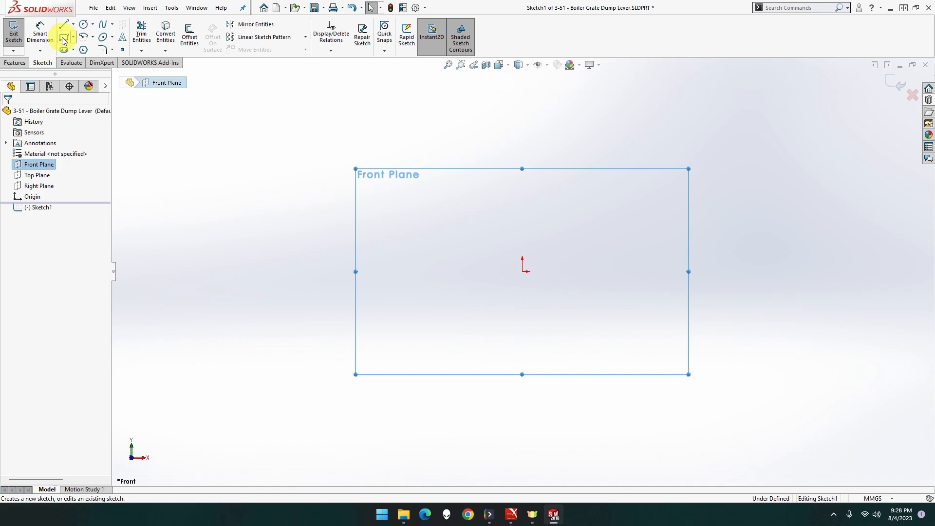
pyautogui.click(74, 41)
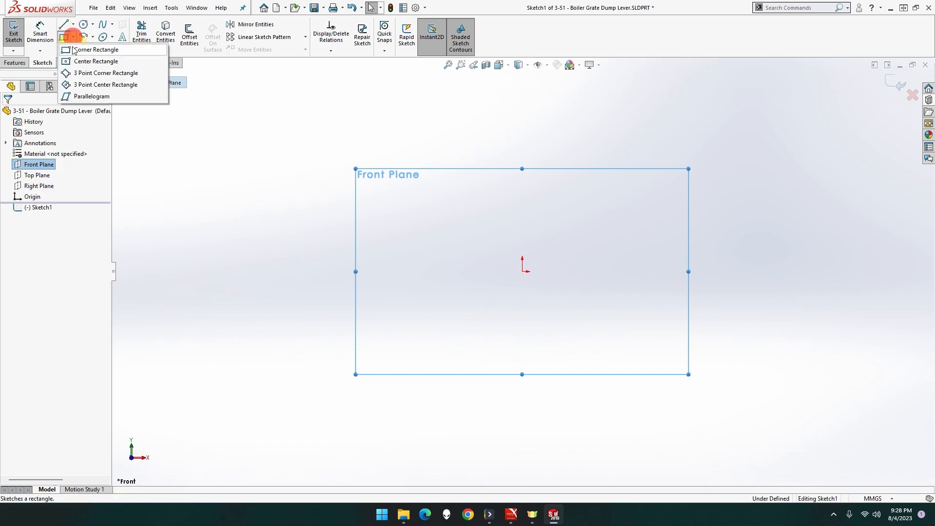
pyautogui.click(67, 59)
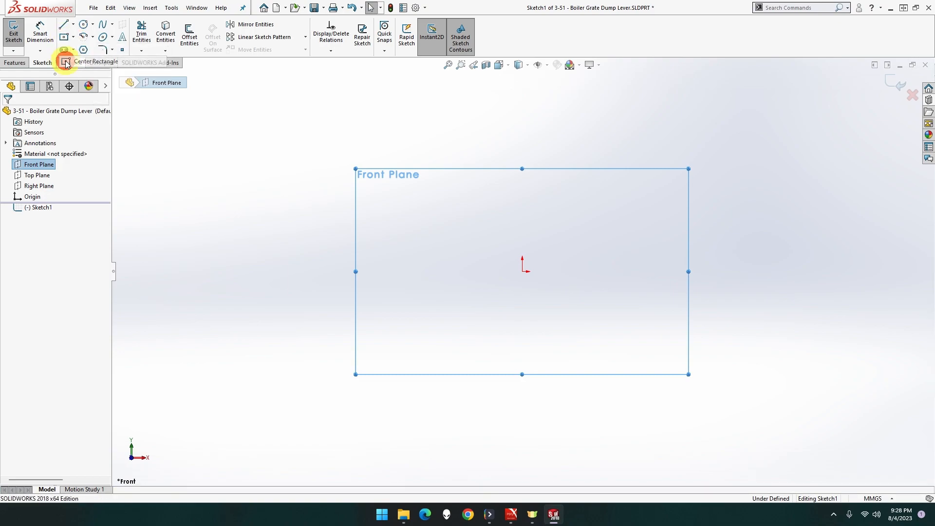
pyautogui.click(522, 272)
pyautogui.click(582, 159)
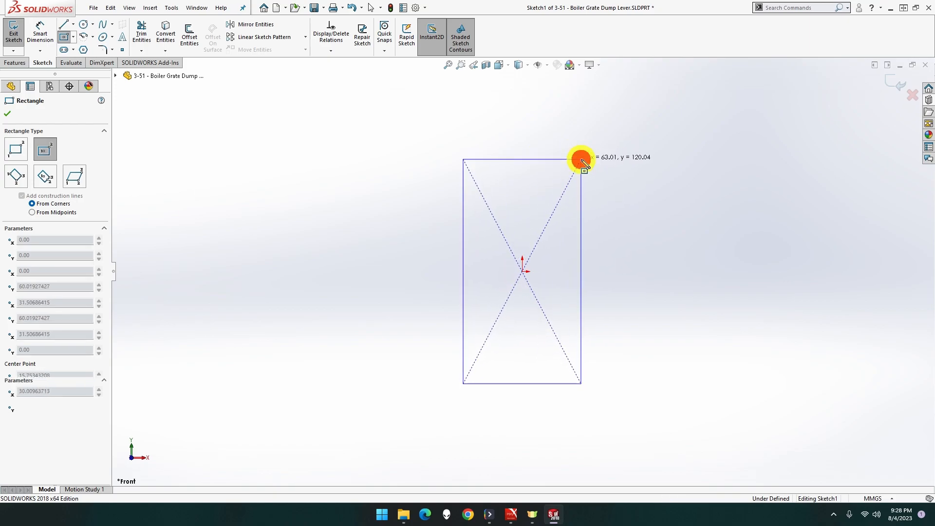
# Step: Sketch three connected lines forming a notch about 37.5 mm wide, running down from the rectangle's top edge to just below the origin
pyautogui.click(62, 25)
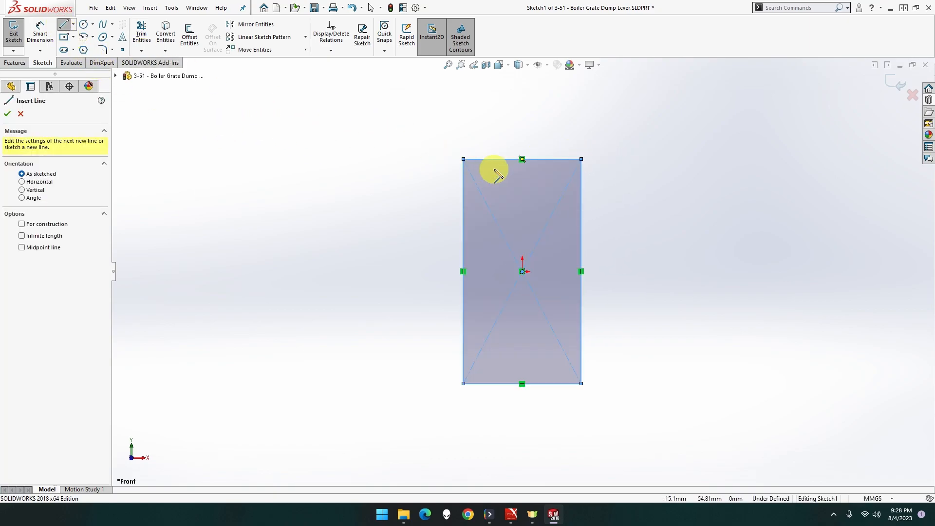
pyautogui.click(485, 159)
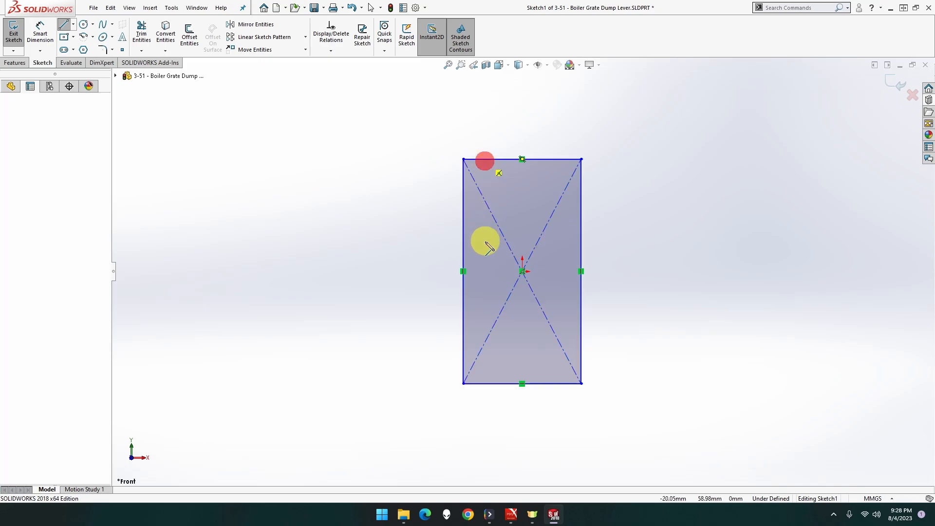
pyautogui.click(486, 291)
pyautogui.click(555, 291)
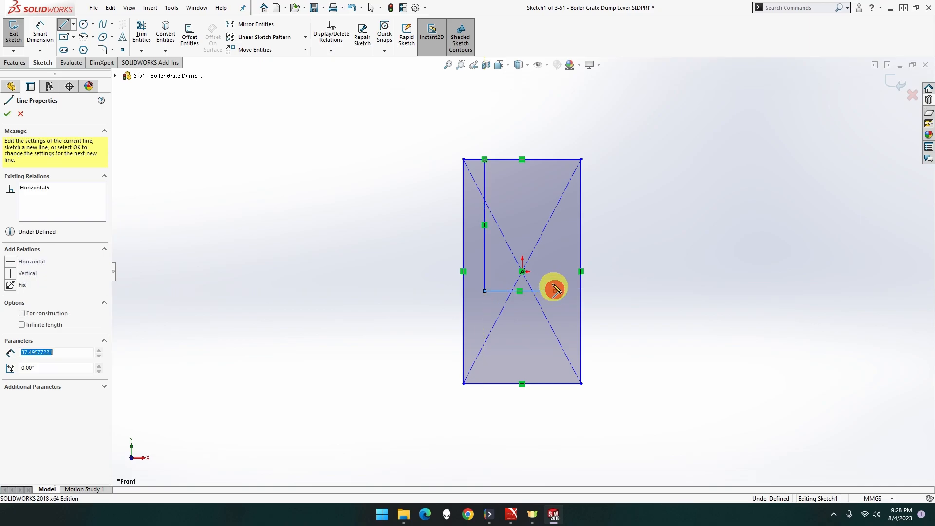
pyautogui.click(555, 159)
pyautogui.click(86, 44)
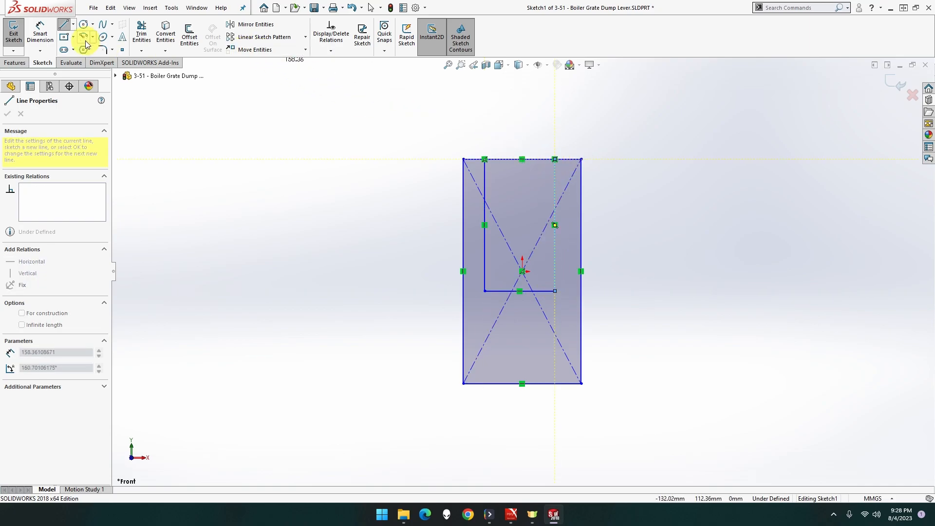
# Step: Trim away the top edge between the notch sides and all of the rectangle's diagonal construction lines, leaving a U-shaped profile
pyautogui.click(142, 32)
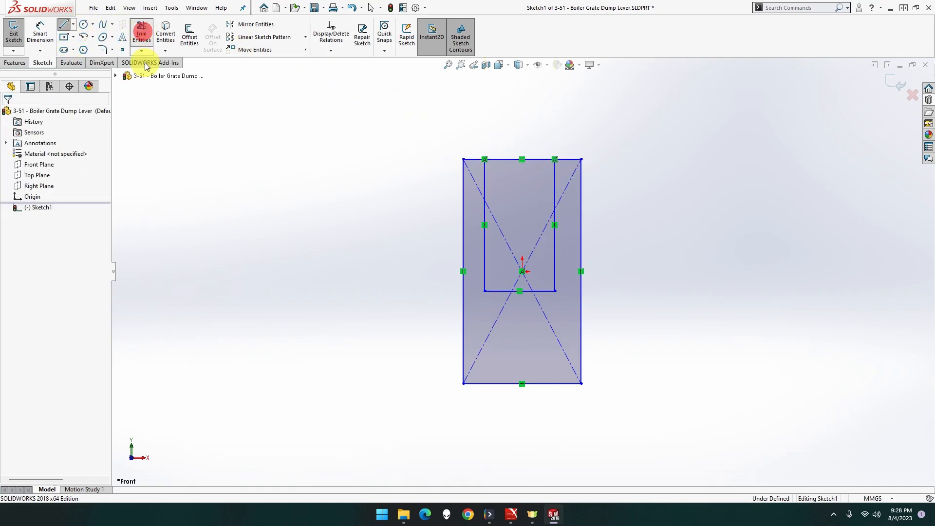
pyautogui.moveTo(509, 136)
pyautogui.mouseDown()
pyautogui.moveTo(511, 160)
pyautogui.moveTo(536, 161)
pyautogui.mouseUp()
pyautogui.moveTo(532, 203)
pyautogui.mouseDown()
pyautogui.moveTo(538, 261)
pyautogui.moveTo(513, 244)
pyautogui.mouseUp()
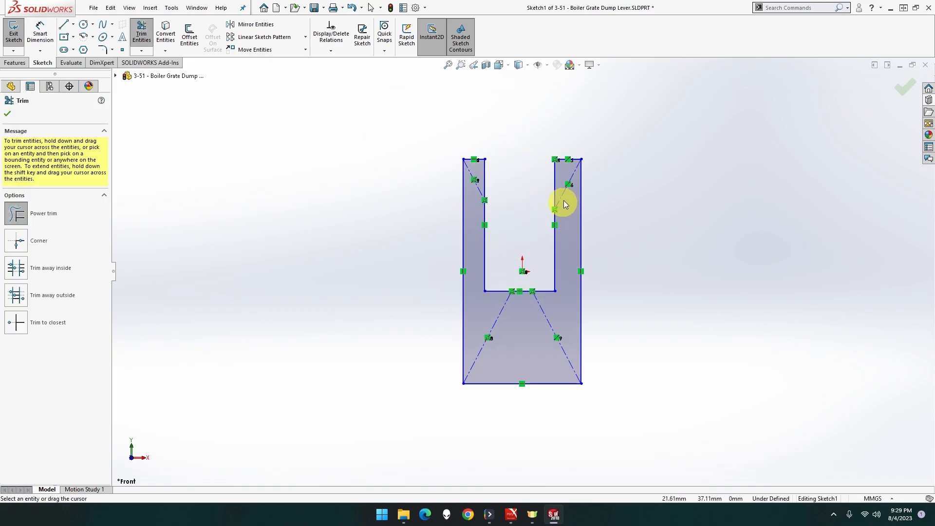
pyautogui.click(559, 186)
pyautogui.moveTo(544, 314); pyautogui.dragTo(496, 311)
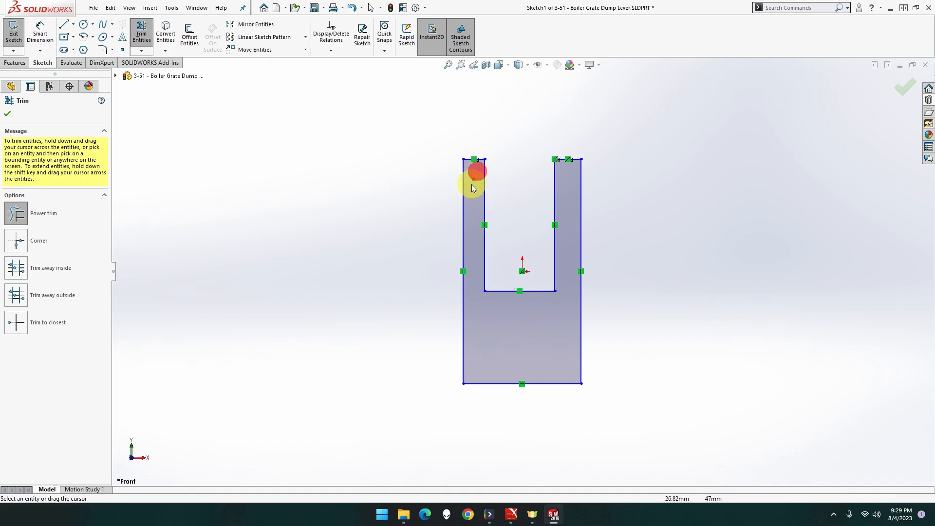
# Step: Dimension the top edges of both arms of the U-shaped profile to 4.5 mm each
pyautogui.click(43, 39)
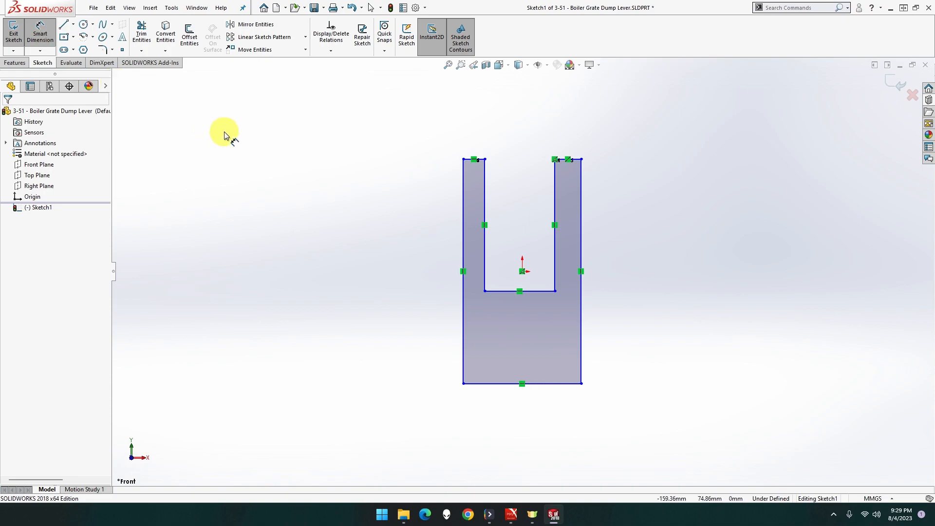
pyautogui.click(468, 160)
pyautogui.click(428, 133)
pyautogui.write('4.5')
pyautogui.press('Return')
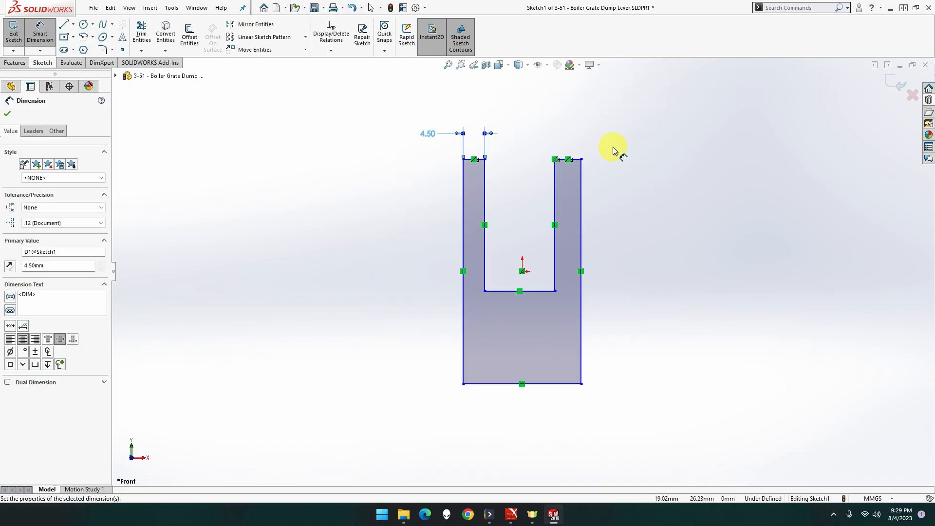
pyautogui.click(577, 159)
pyautogui.click(605, 138)
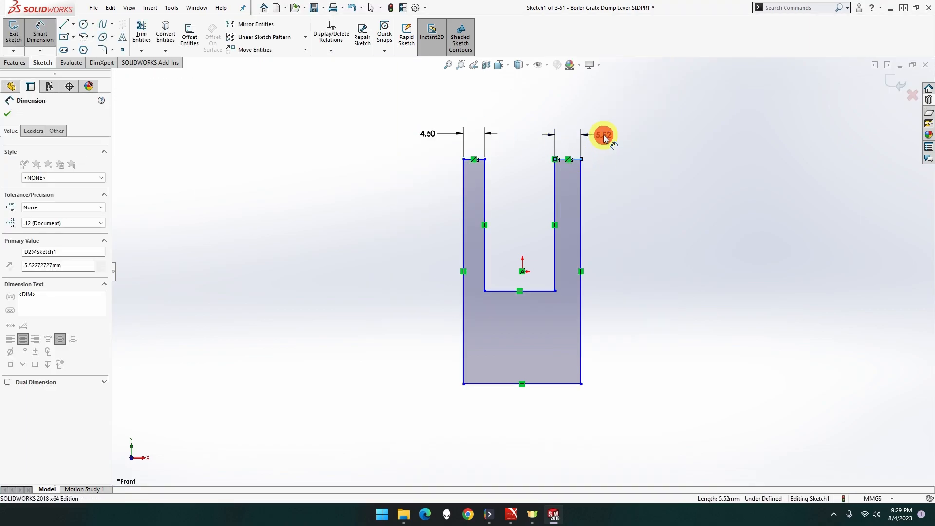
pyautogui.write('4.5')
pyautogui.press('Return')
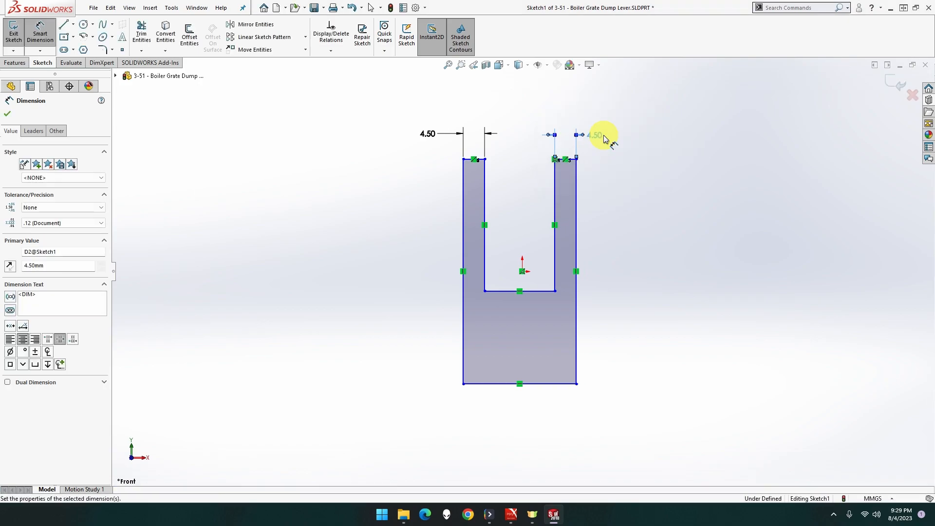
# Step: Dimension the gap between the notch's two inner vertical lines to 9 mm
pyautogui.click(555, 187)
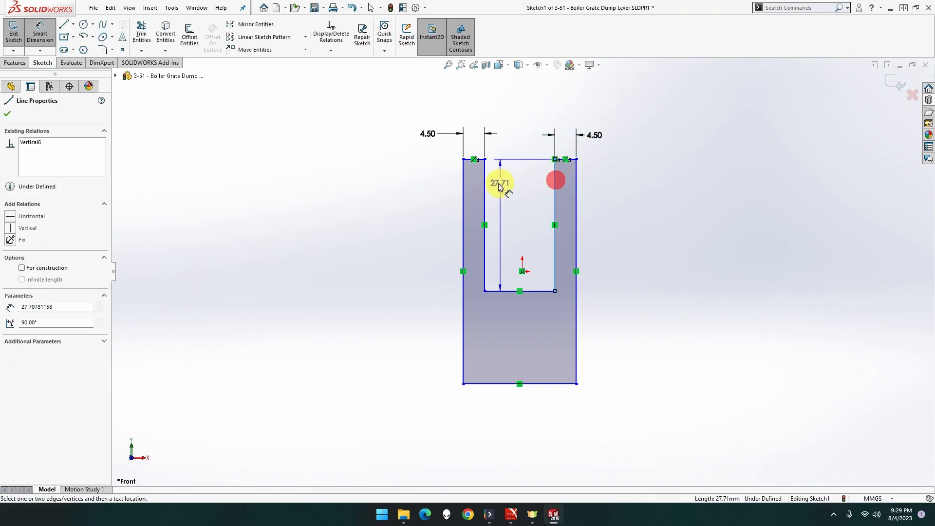
pyautogui.click(485, 185)
pyautogui.click(514, 134)
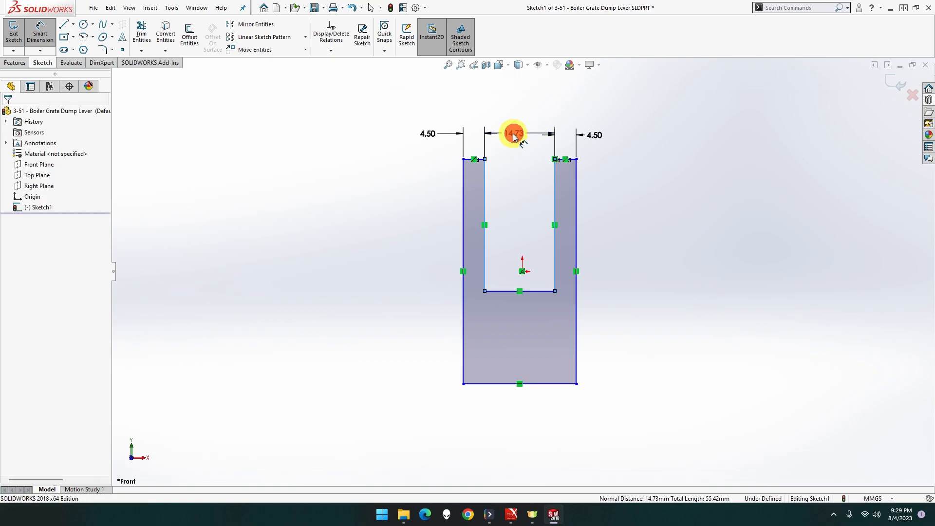
pyautogui.write('9')
pyautogui.press('Return')
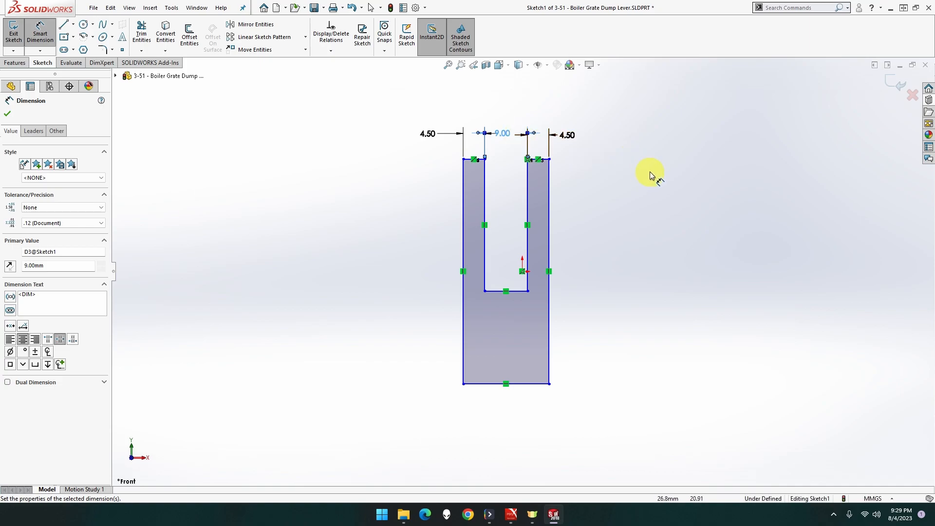
# Step: Dimension the overall height of the profile along its right side to 23 mm
pyautogui.click(550, 159)
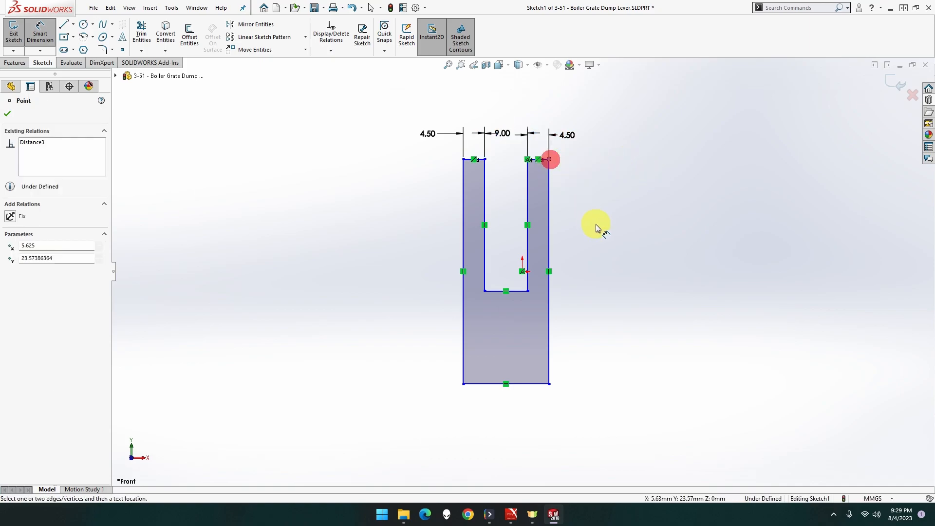
pyautogui.click(551, 384)
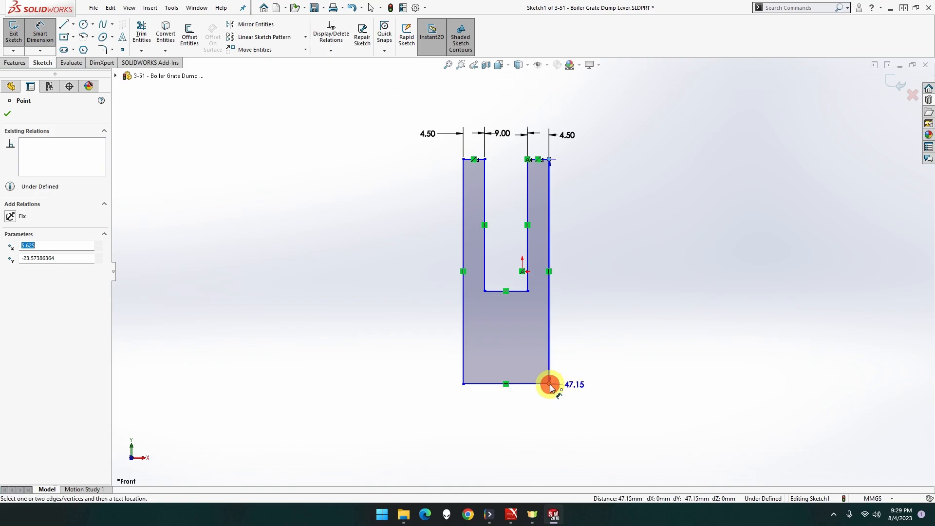
pyautogui.click(588, 283)
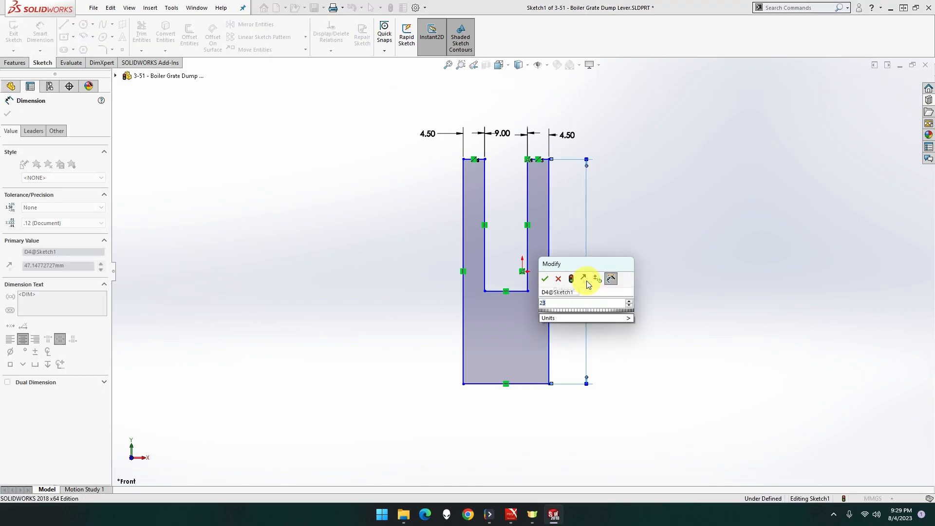
pyautogui.write('23')
pyautogui.press('Return')
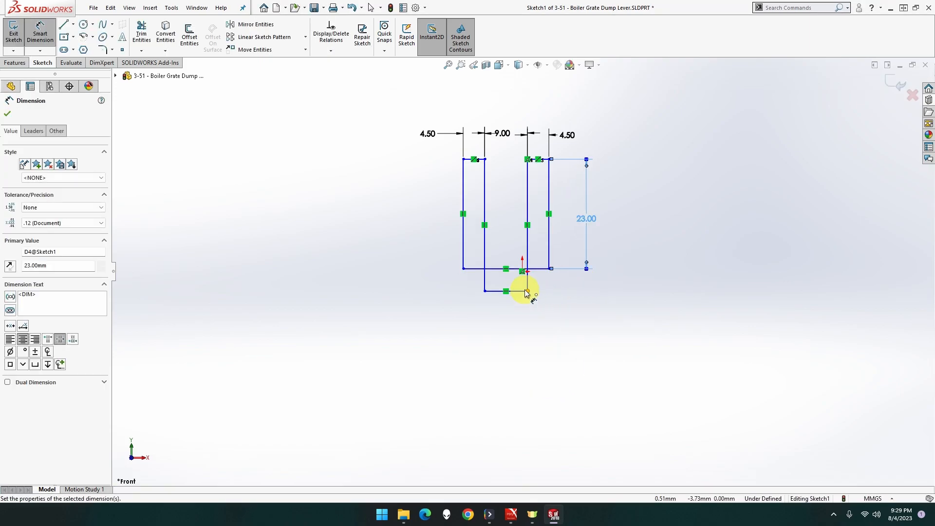
# Step: Dimension the notch depth from the arm tops to the notch's bottom line as 18 mm
pyautogui.click(527, 291)
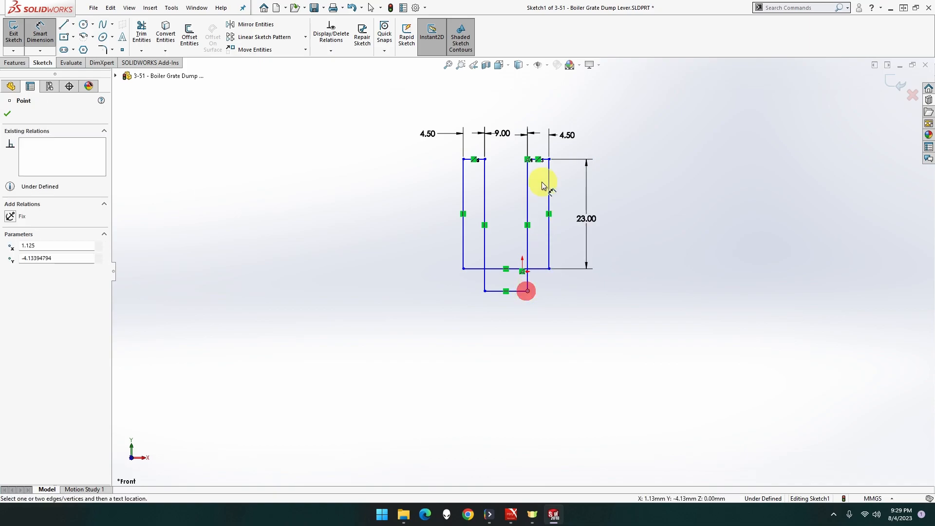
pyautogui.click(530, 159)
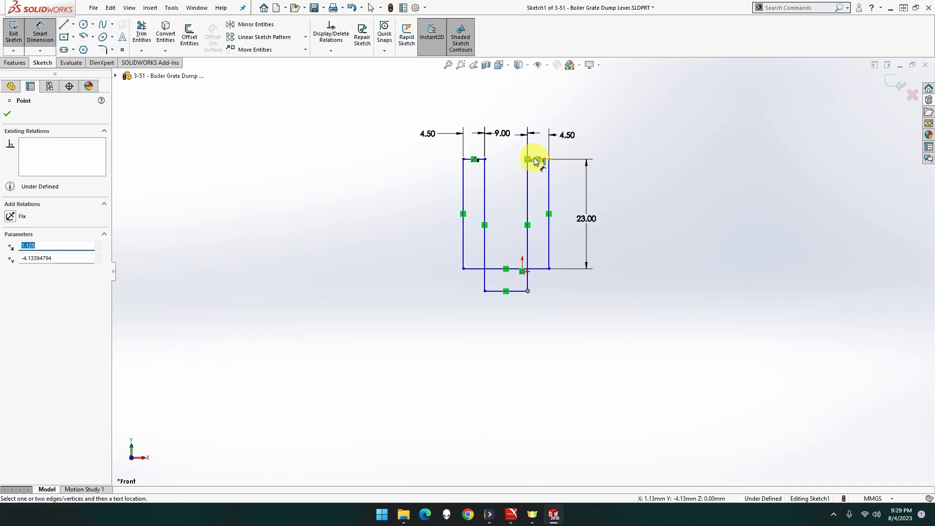
pyautogui.click(484, 159)
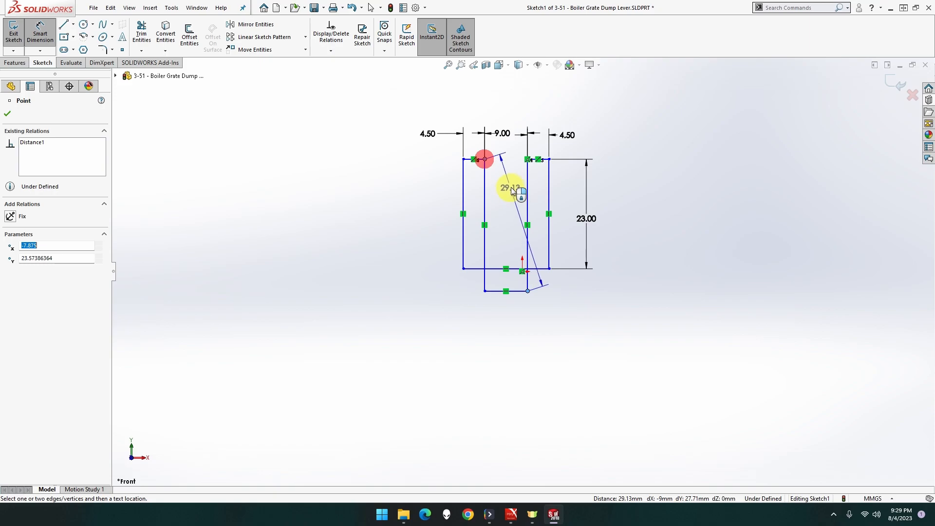
pyautogui.click(440, 190)
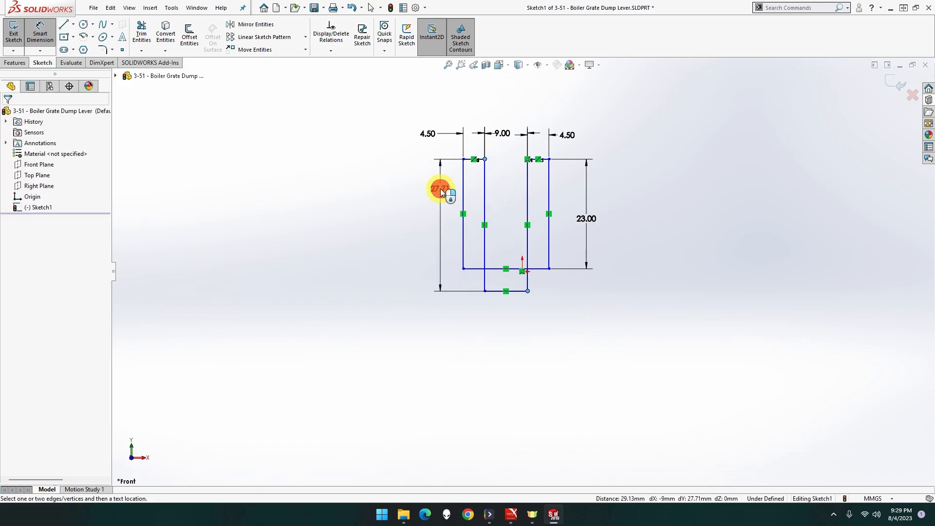
pyautogui.write('18')
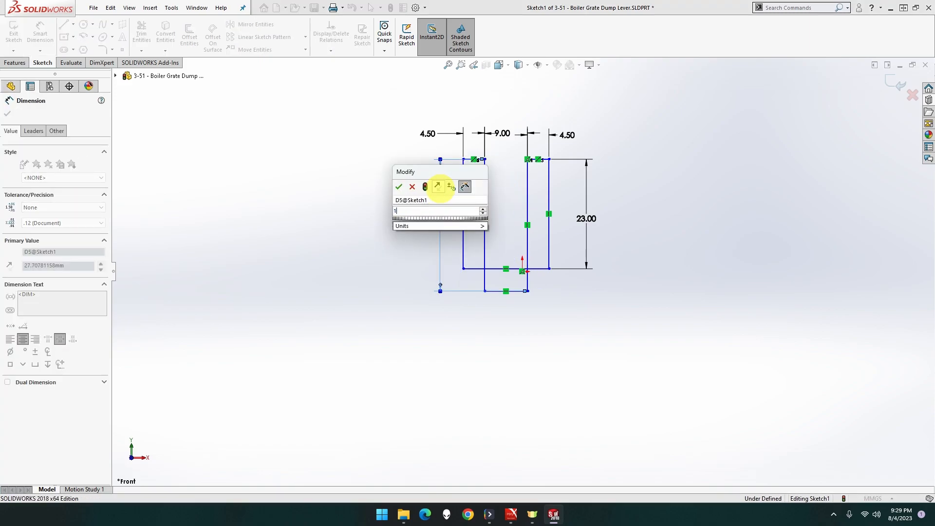
pyautogui.press('Return')
pyautogui.click(565, 273)
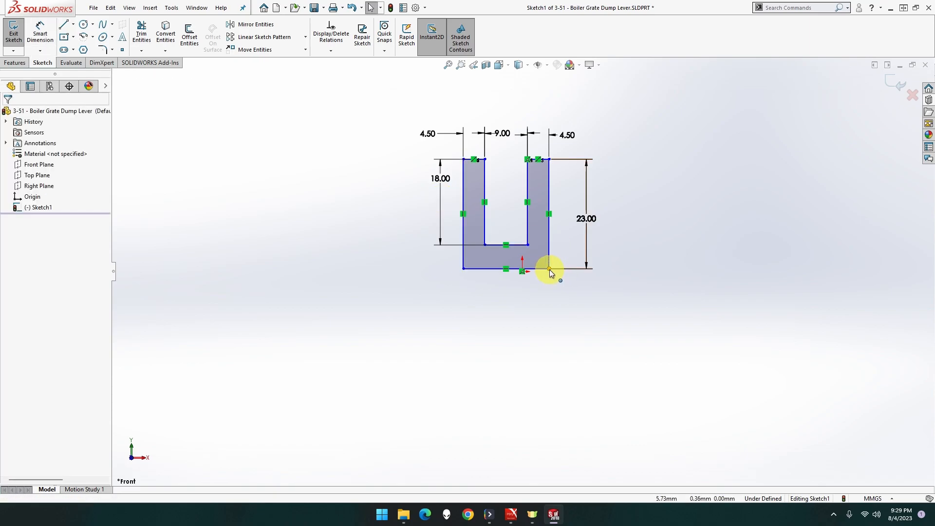
pyautogui.click(549, 269)
pyautogui.click(522, 272)
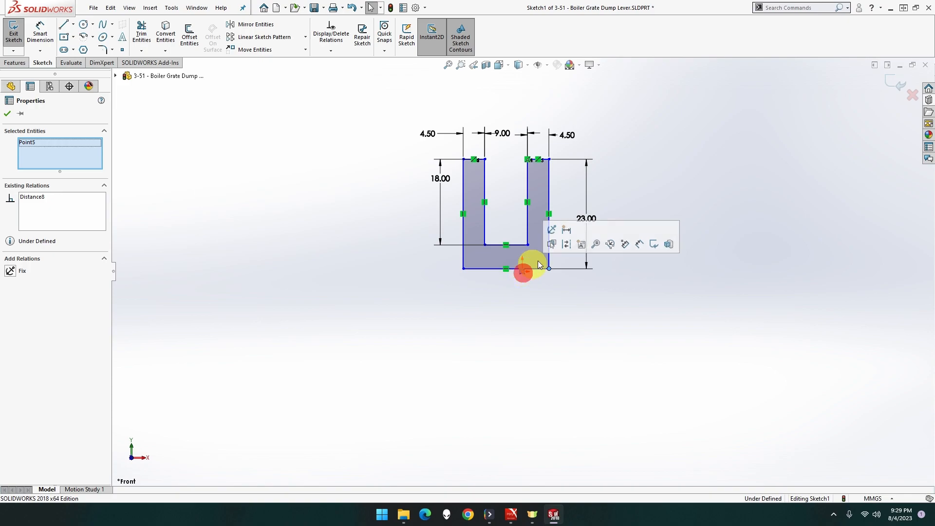
pyautogui.click(545, 295)
pyautogui.scroll(-3, 533, 287)
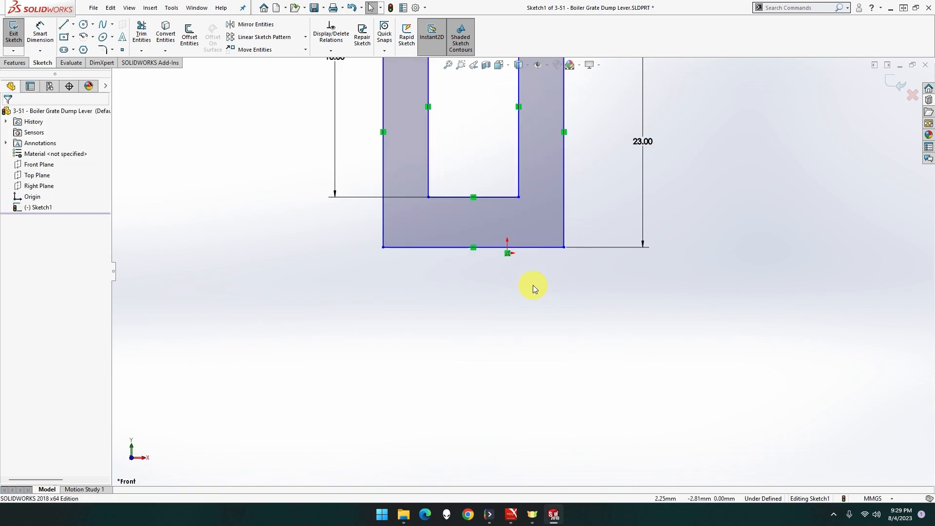
pyautogui.scroll(-2, 533, 285)
pyautogui.click(494, 238)
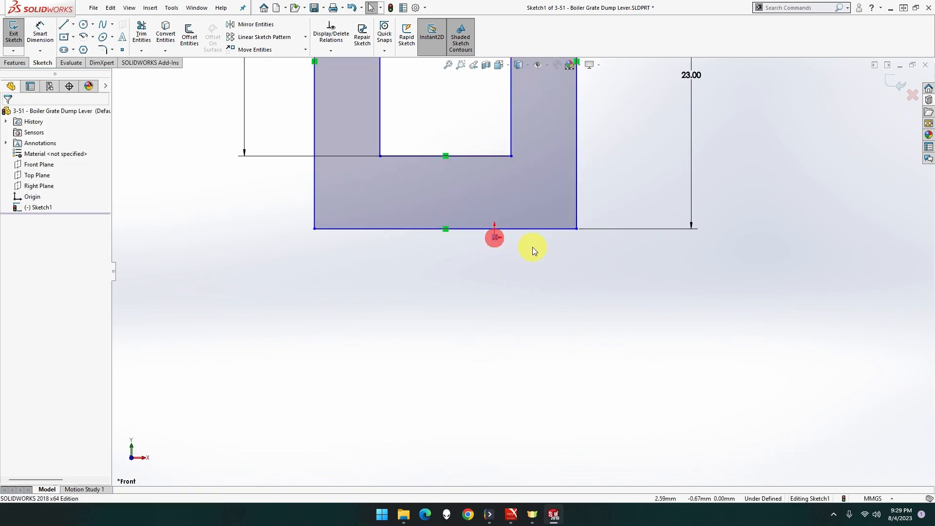
pyautogui.keyDown('ctrl'); pyautogui.click(576, 229); pyautogui.keyUp('ctrl')
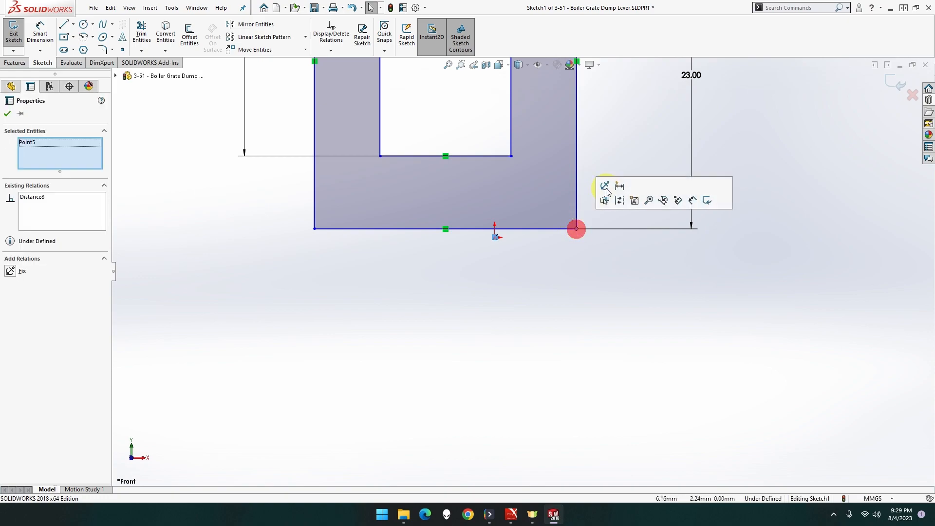
pyautogui.click(568, 247)
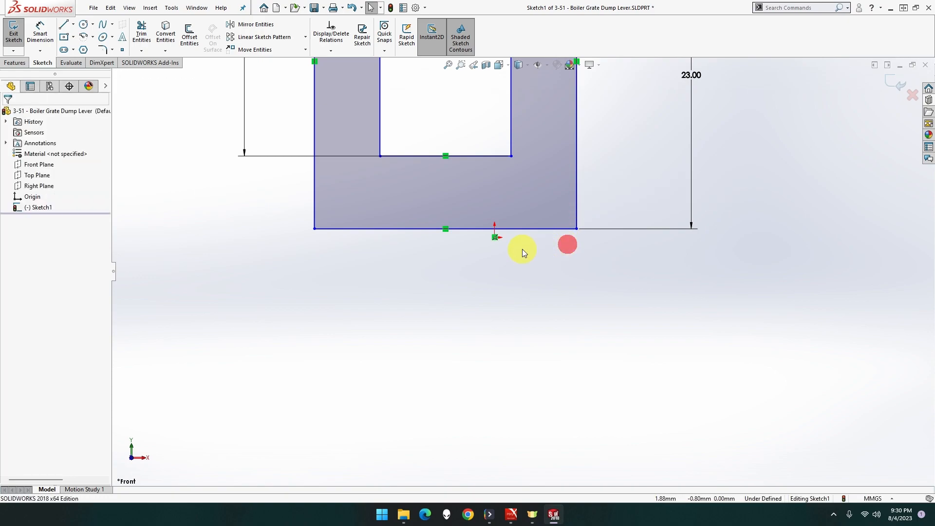
# Step: Detach the sketch point from the origin and make it coincident with the U profile's lower-right corner
pyautogui.click(496, 239)
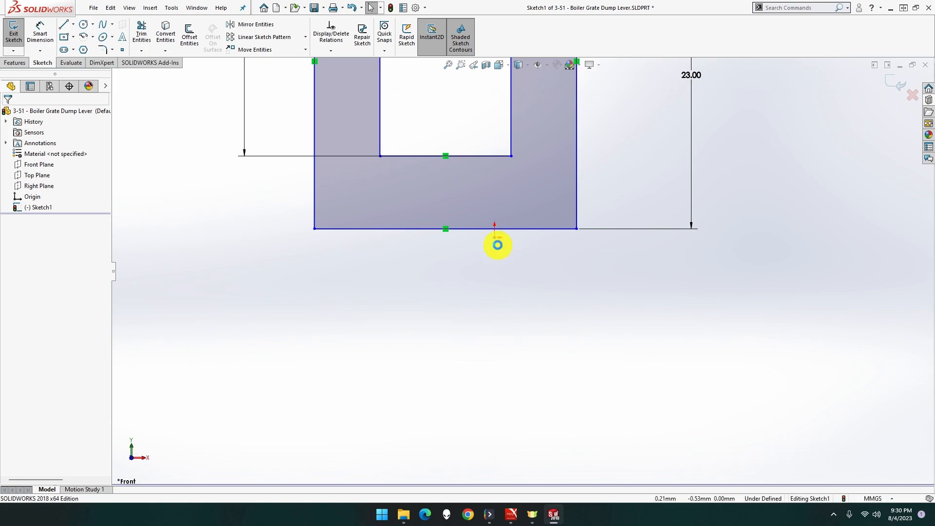
pyautogui.keyDown('ctrl'); pyautogui.click(577, 228); pyautogui.keyUp('ctrl')
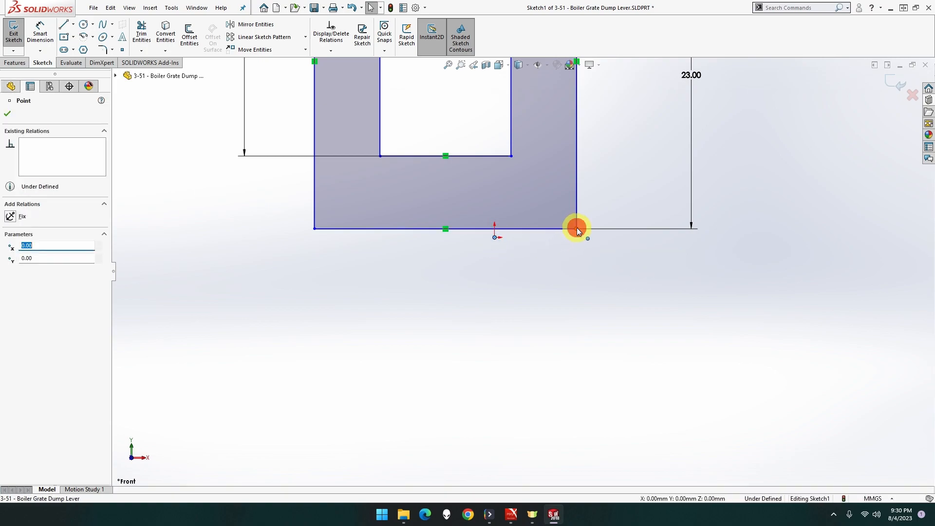
pyautogui.click(634, 184)
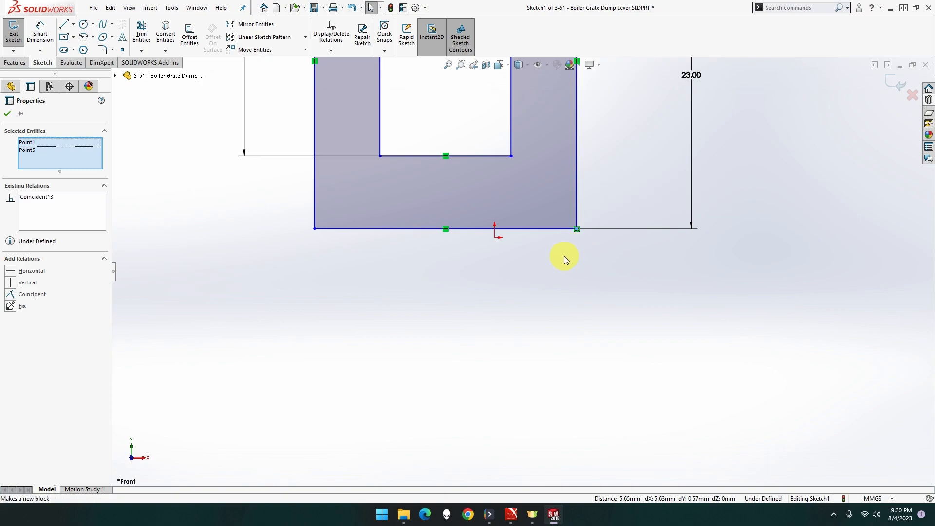
pyautogui.click(564, 256)
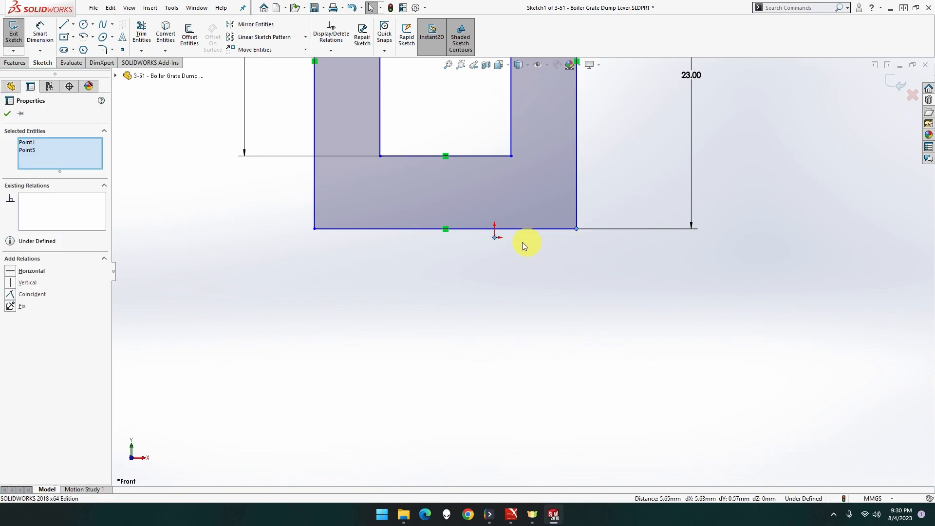
# Step: Make the U profile's lower-left corner coincident with the origin and move the 23 mm height dimension closer to the profile
pyautogui.click(496, 236)
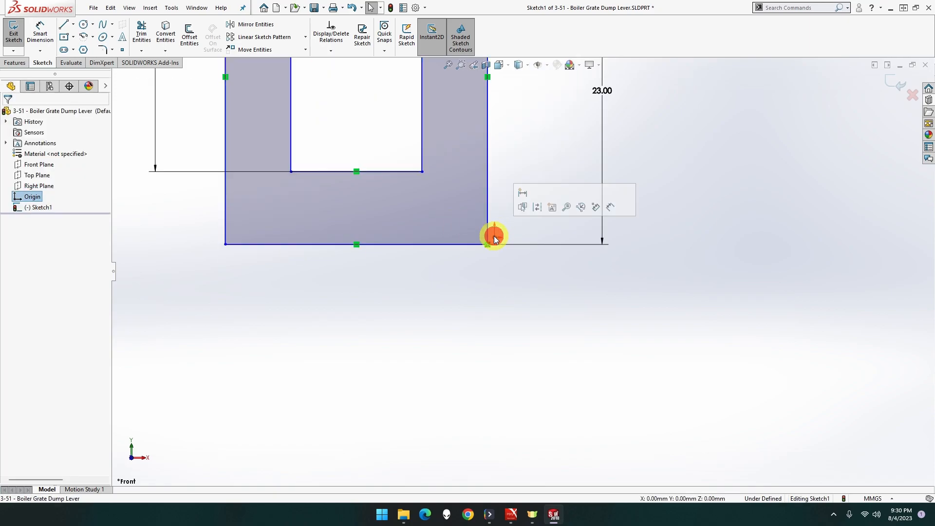
pyautogui.keyDown('ctrl'); pyautogui.click(226, 244); pyautogui.keyUp('ctrl')
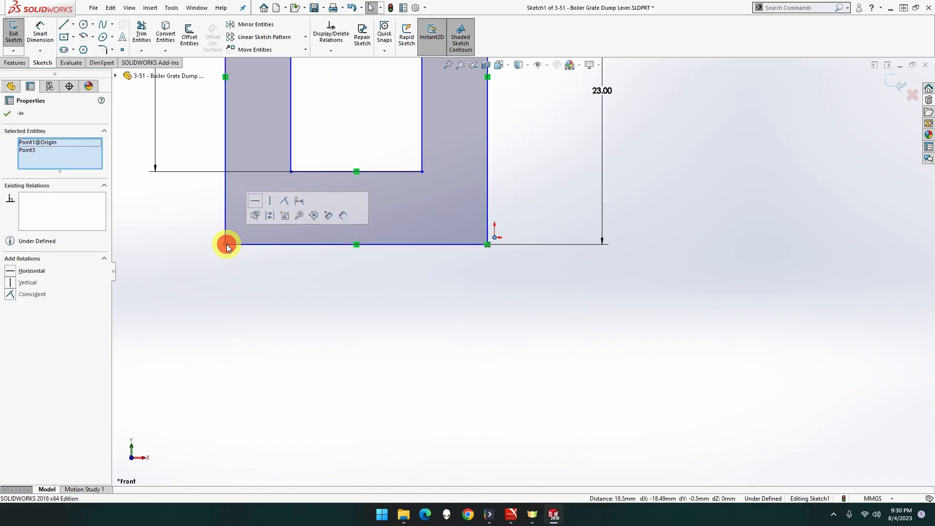
pyautogui.click(285, 200)
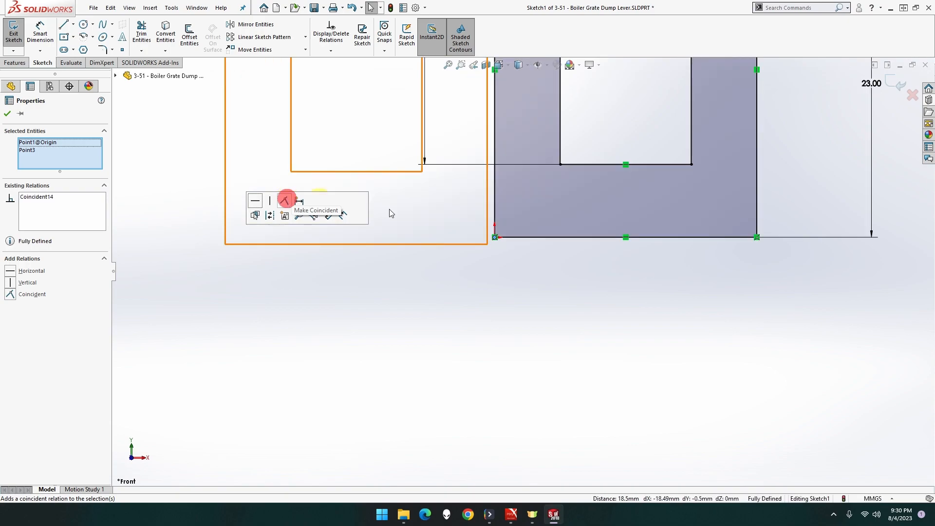
pyautogui.press('f')
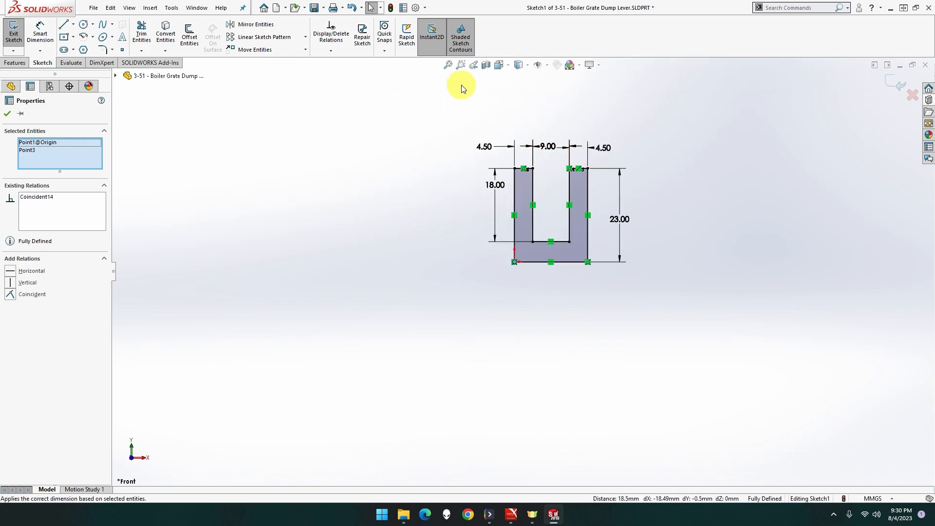
pyautogui.click(448, 65)
pyautogui.moveTo(710, 320); pyautogui.dragTo(684, 315)
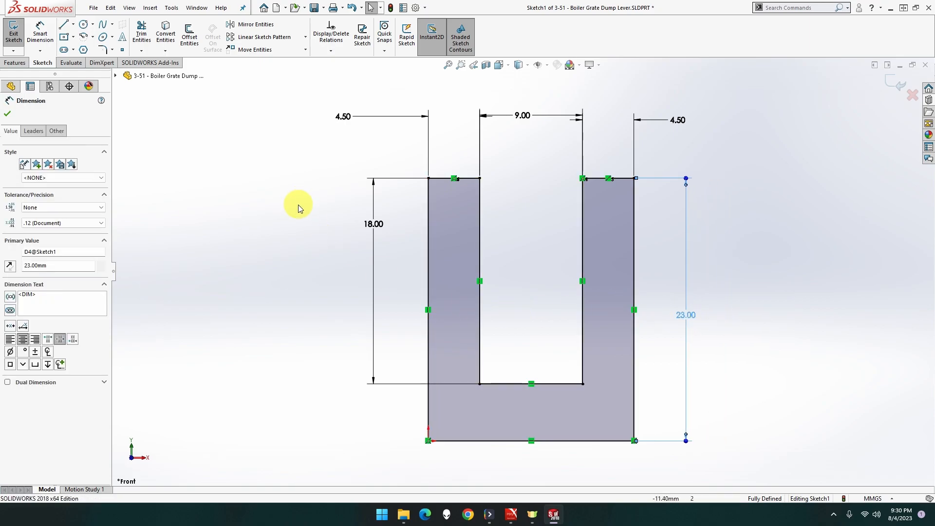
# Step: Extrude the U-shaped profile as a boss with the Mid Plane end condition and a 10 mm depth
pyautogui.click(15, 63)
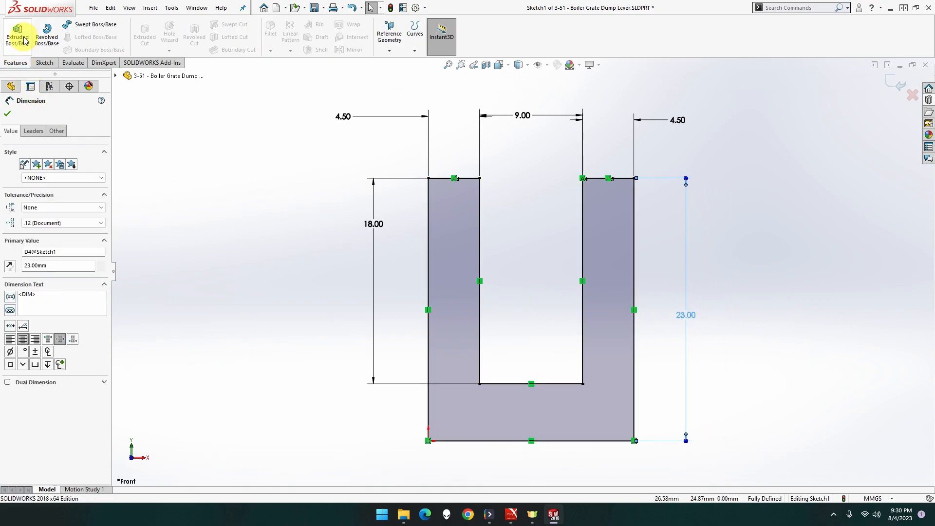
pyautogui.click(23, 39)
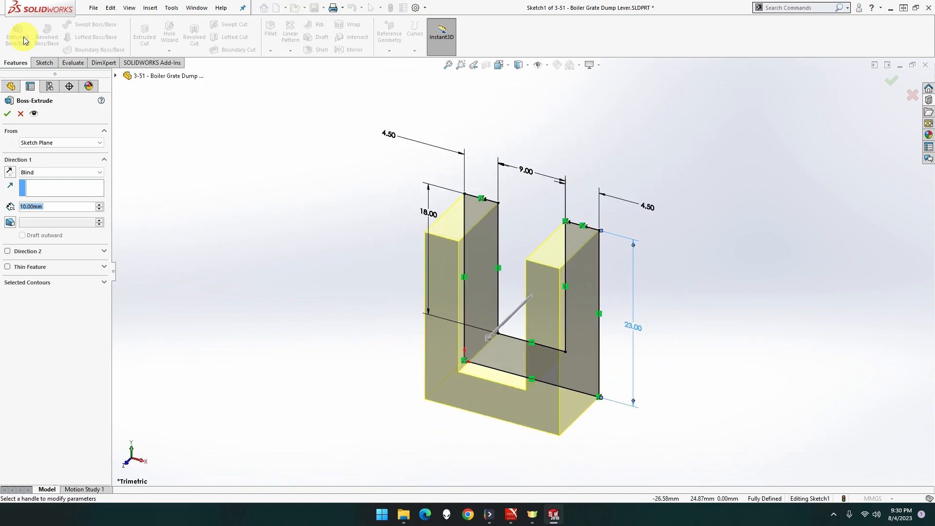
pyautogui.click(57, 173)
pyautogui.click(57, 210)
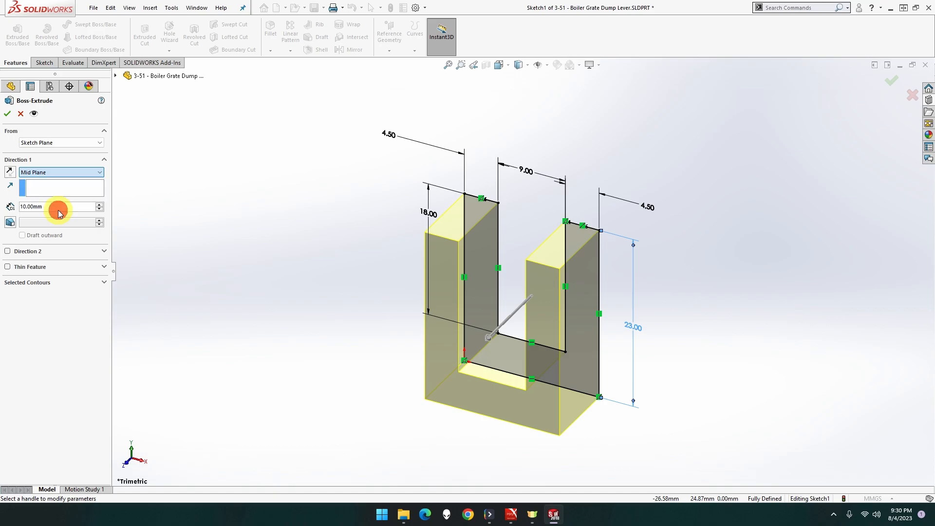
pyautogui.click(7, 113)
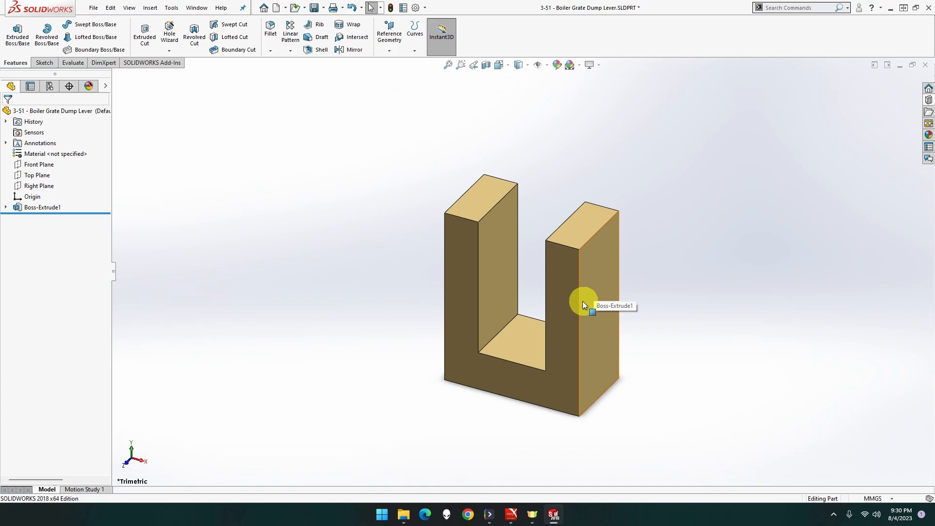
pyautogui.click(569, 306)
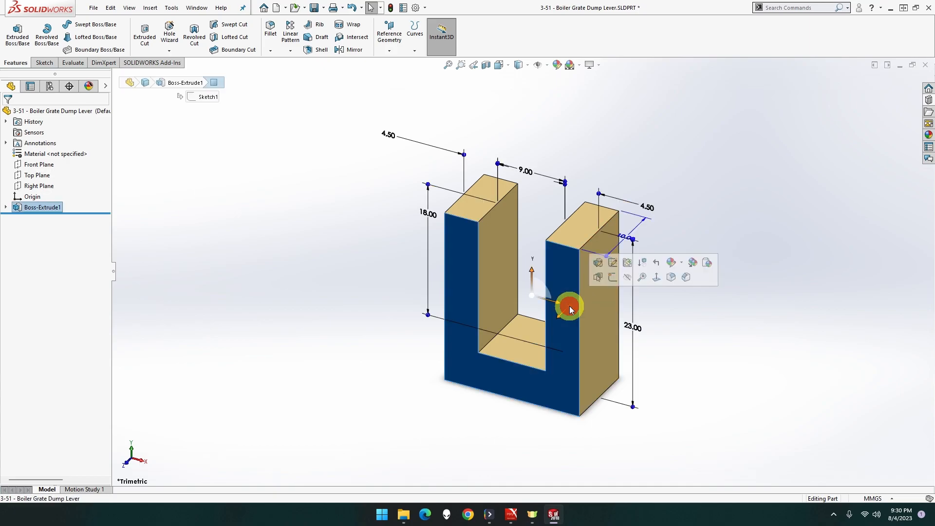
pyautogui.click(604, 301)
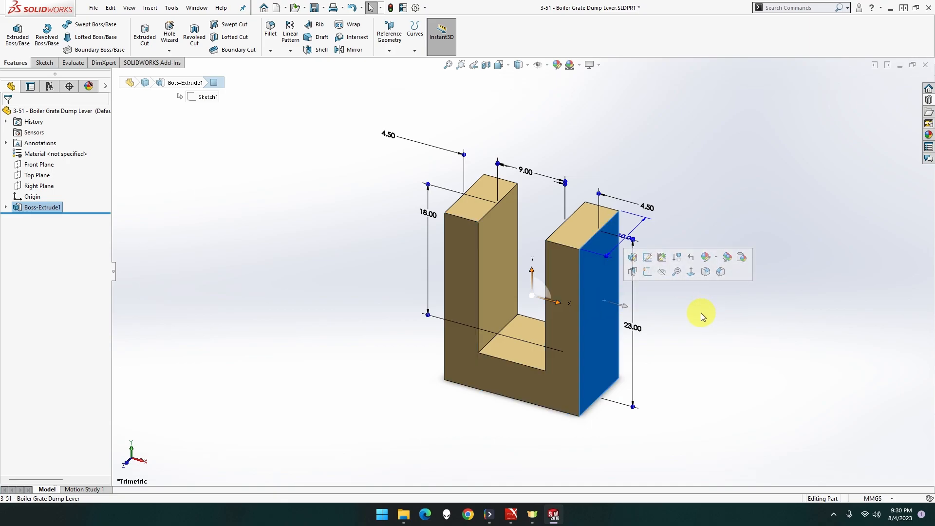
pyautogui.click(702, 340)
pyautogui.click(588, 346)
pyautogui.moveTo(542, 415); pyautogui.dragTo(537, 418, button='middle')
pyautogui.moveTo(620, 243); pyautogui.dragTo(690, 292)
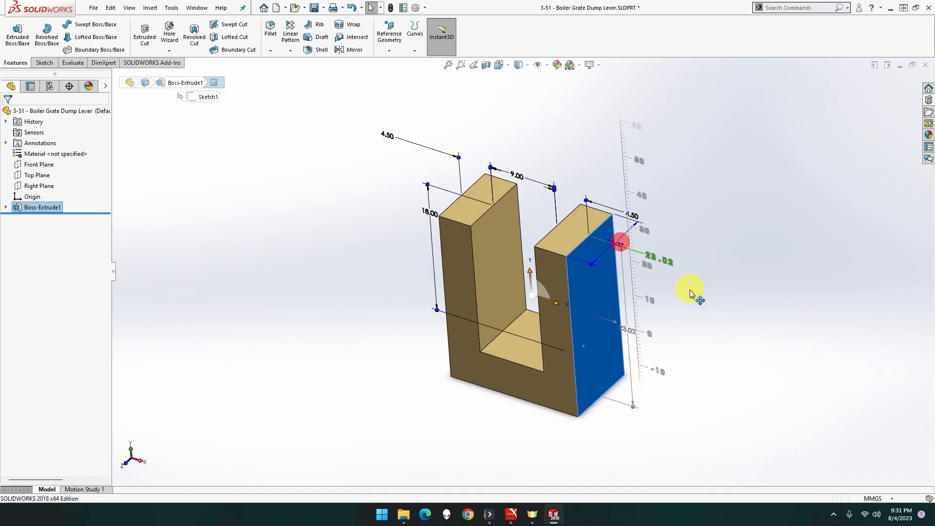
pyautogui.click(691, 291)
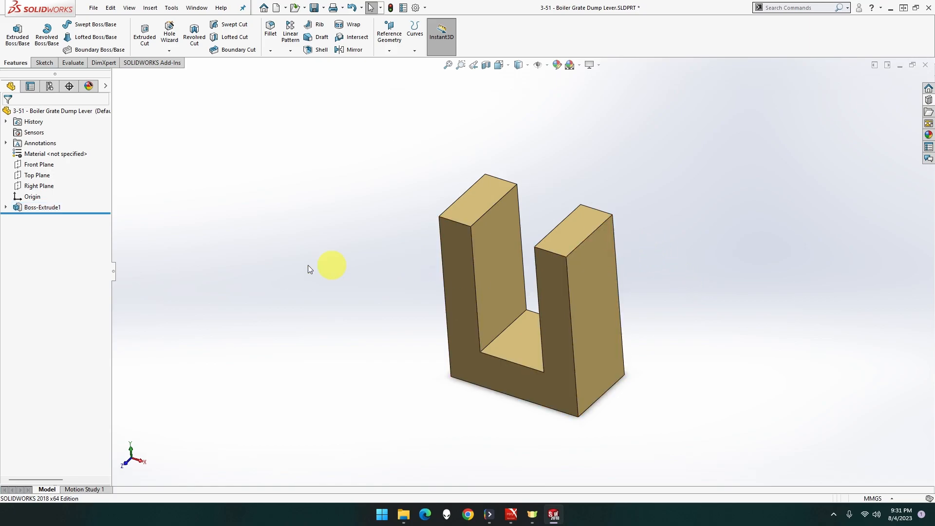
# Step: Edit the U-shaped extrusion and set its mid-plane depth to 6 mm
pyautogui.click(41, 207)
pyautogui.click(49, 176)
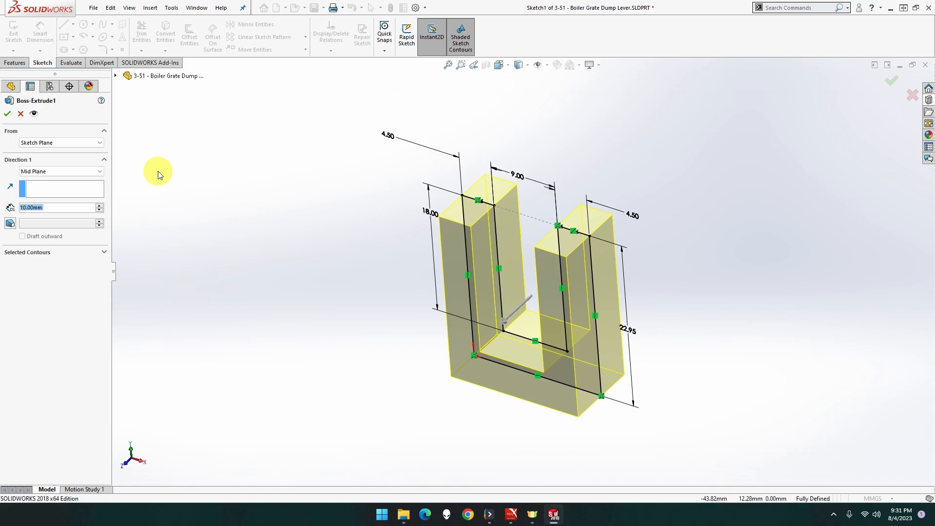
pyautogui.scroll(-4, 158, 174)
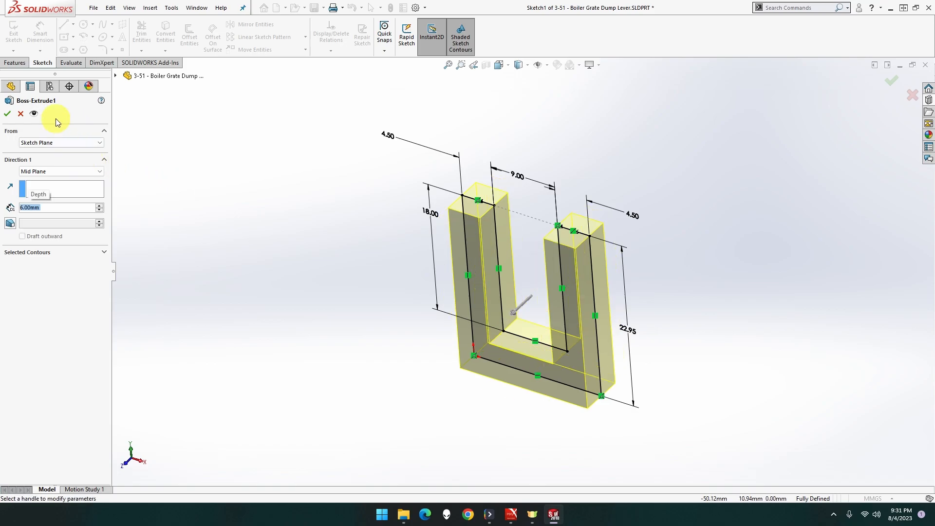
pyautogui.click(7, 115)
pyautogui.click(348, 214)
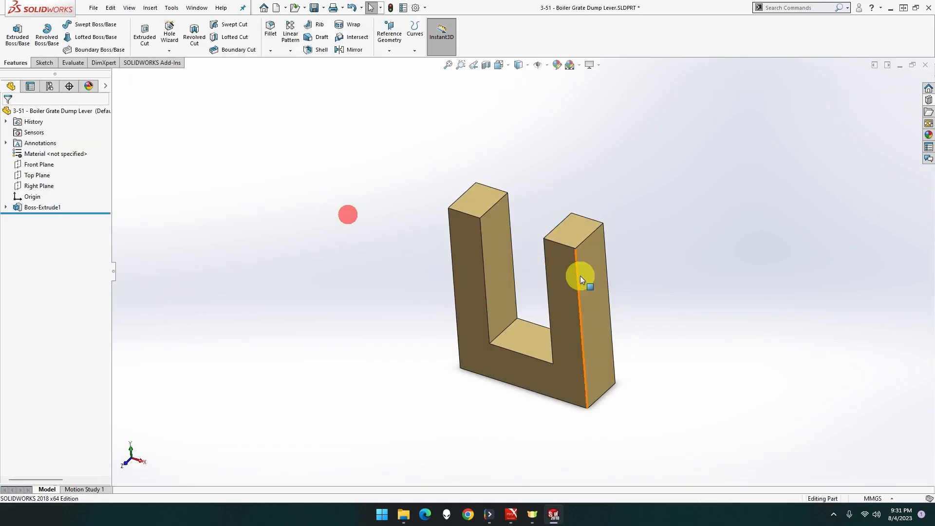
# Step: Orient the view normal to the outer side face of the right arm
pyautogui.rightClick(594, 278)
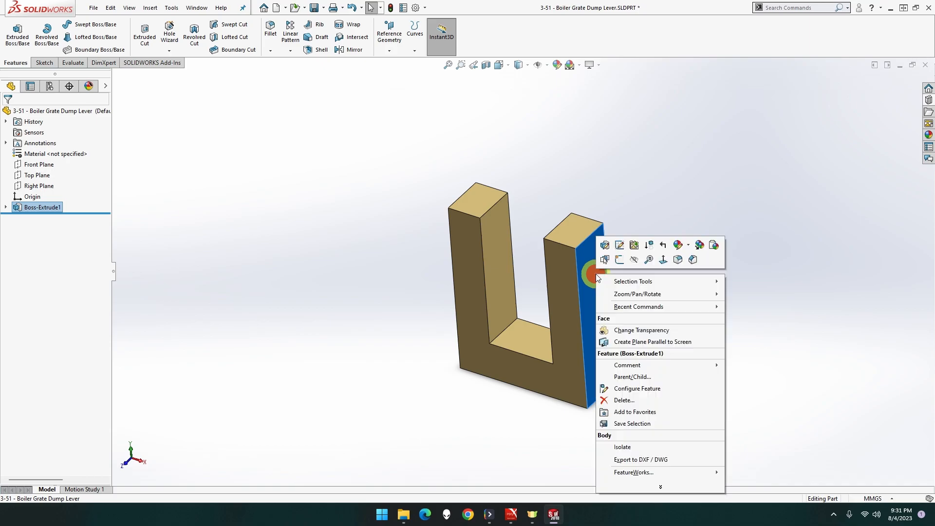
pyautogui.click(666, 263)
pyautogui.rightClick(539, 182)
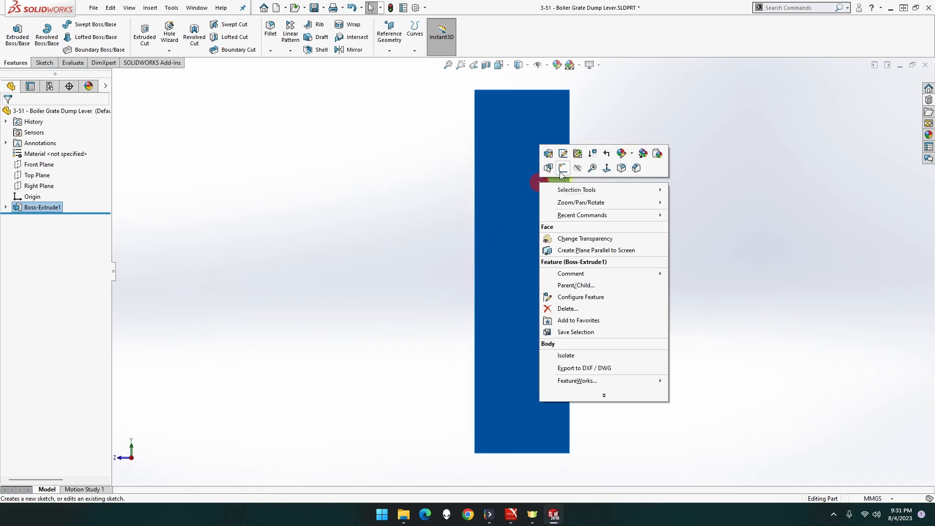
pyautogui.click(556, 171)
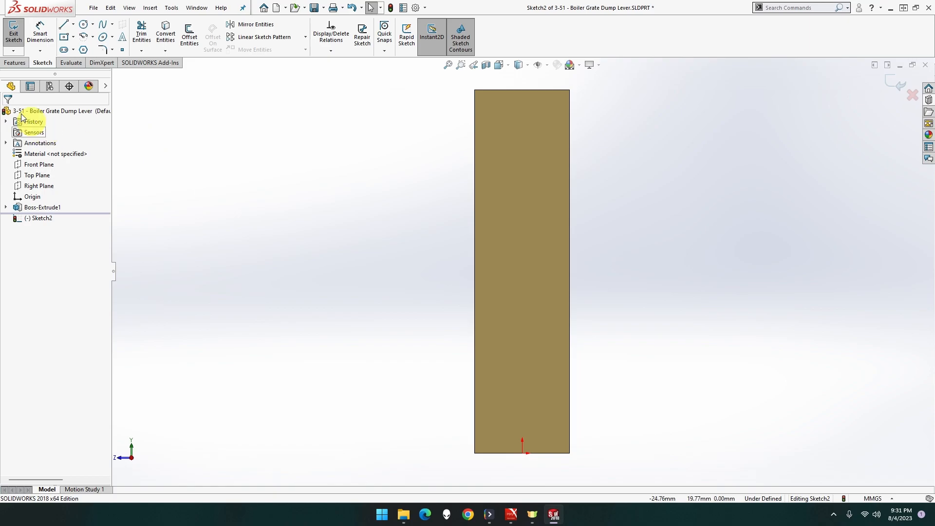
pyautogui.click(14, 30)
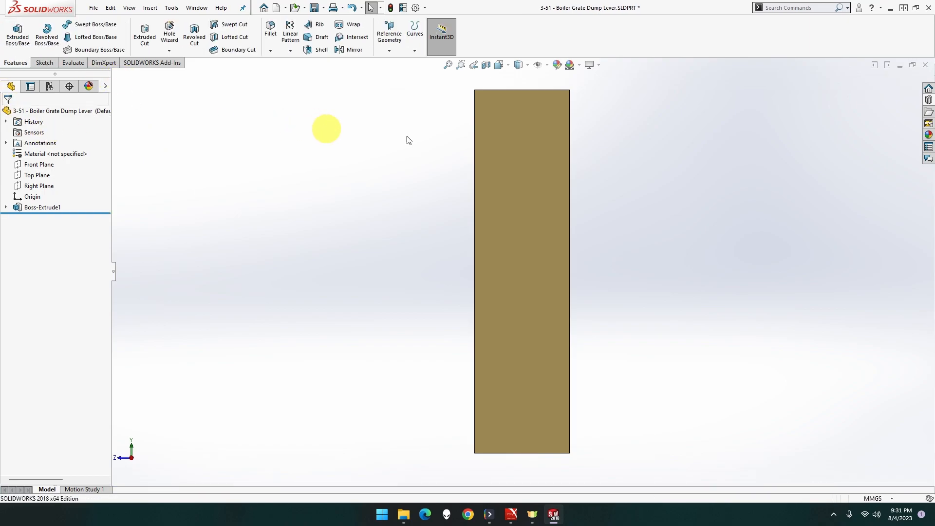
# Step: Start a sketch on the right arm's outer face and draw a circle of about 0.94 mm radius near its top, centred vertically above the origin
pyautogui.rightClick(498, 143)
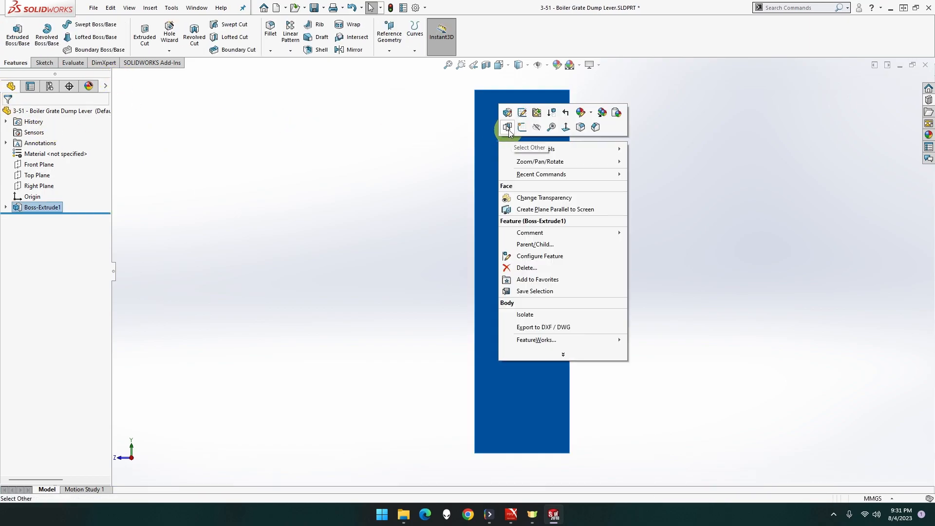
pyautogui.click(523, 127)
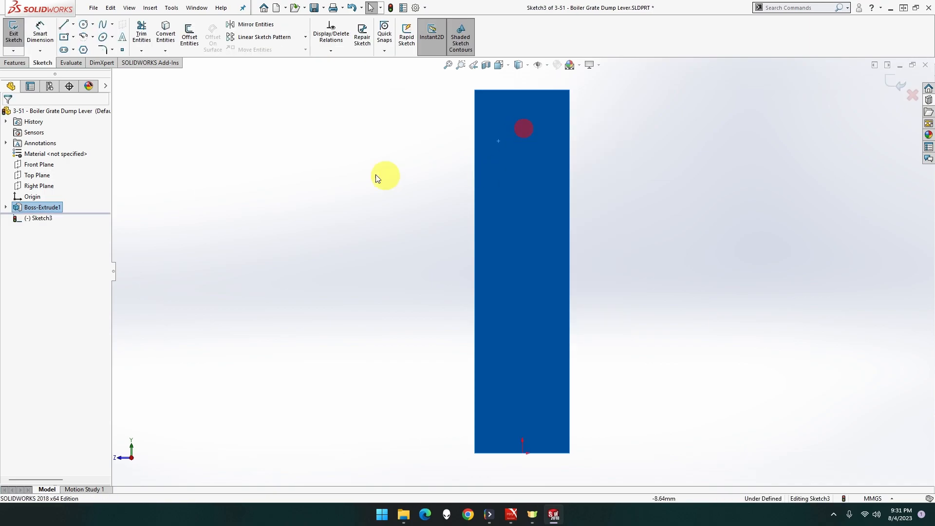
pyautogui.click(315, 155)
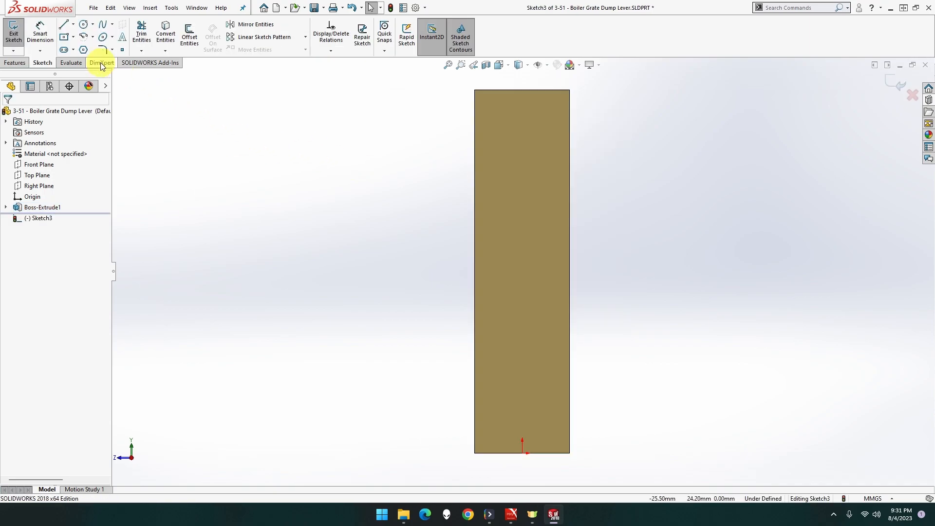
pyautogui.click(83, 27)
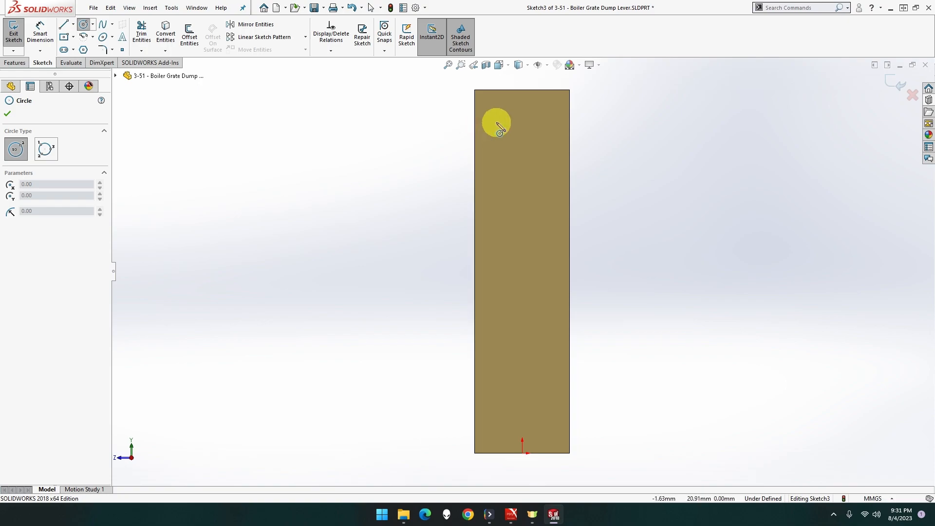
pyautogui.click(520, 126)
pyautogui.click(534, 134)
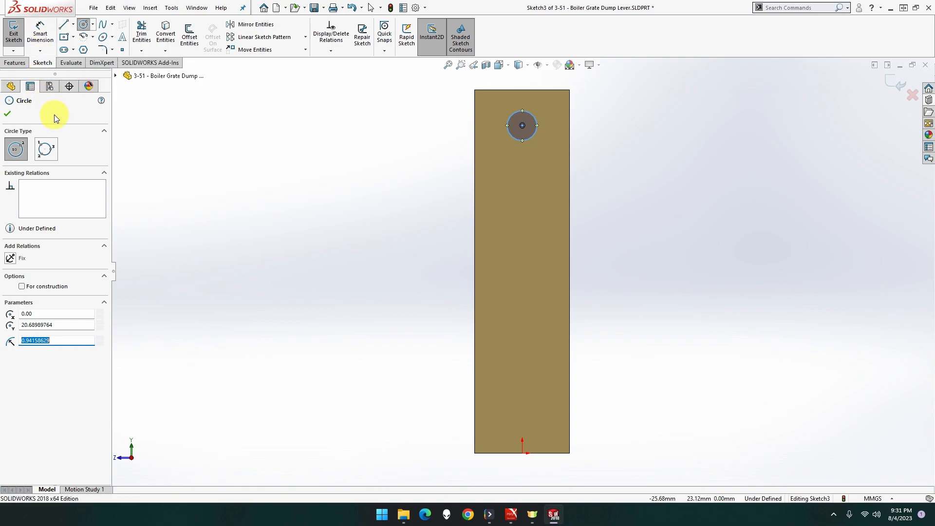
# Step: Dimension the circle on the right arm's outer face with a diameter of 6 mm
pyautogui.click(40, 40)
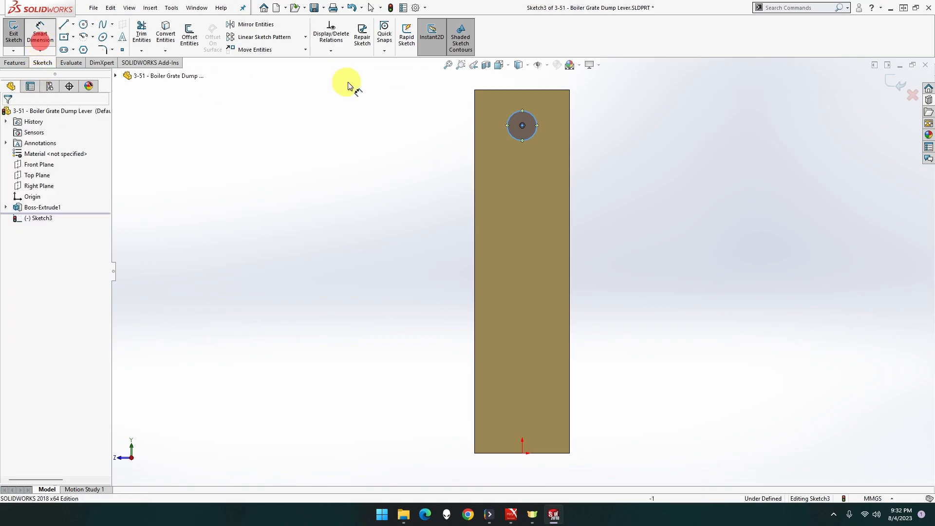
pyautogui.click(537, 121)
pyautogui.click(604, 96)
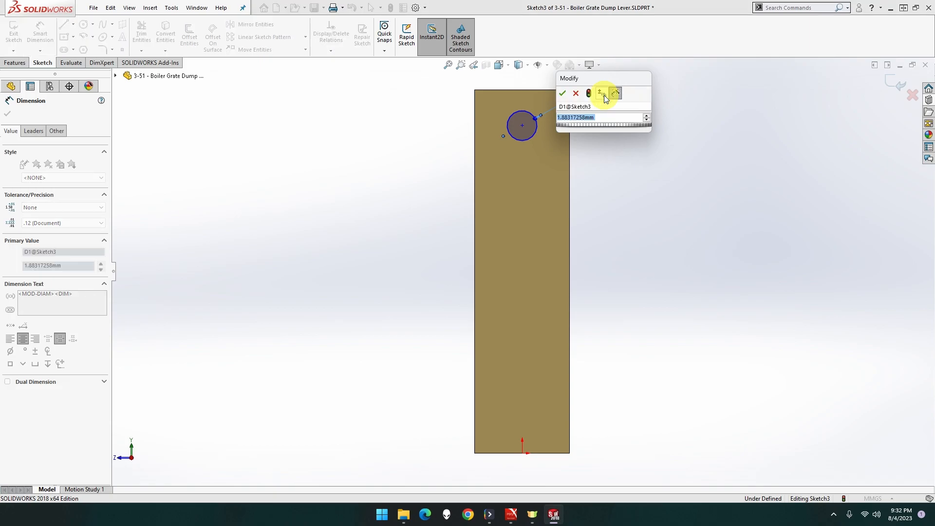
pyautogui.write('6')
pyautogui.press('Return')
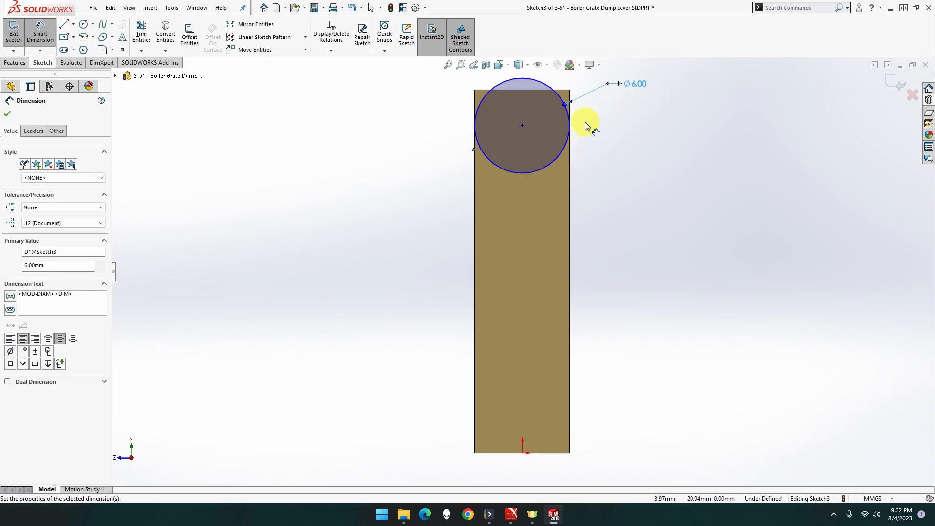
# Step: Change the circle's diameter dimension to 3 mm
pyautogui.click(635, 84)
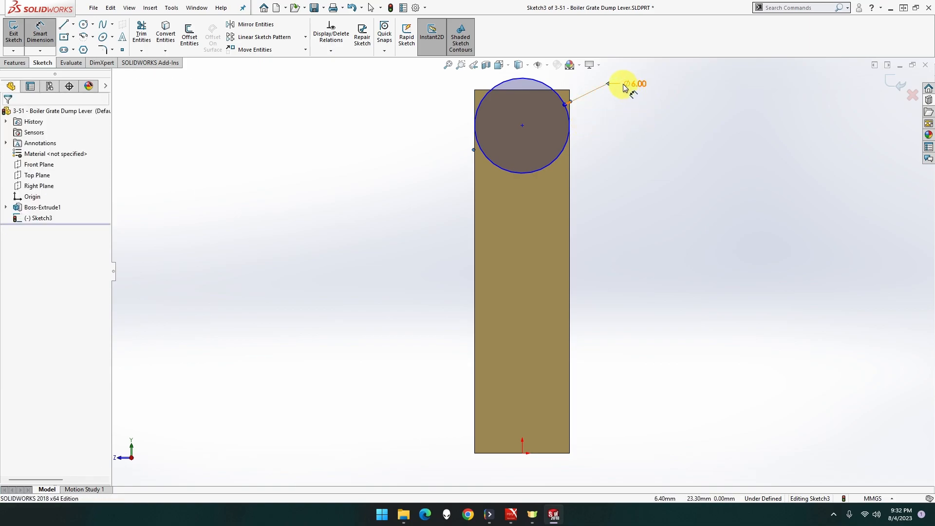
pyautogui.doubleClick(638, 86)
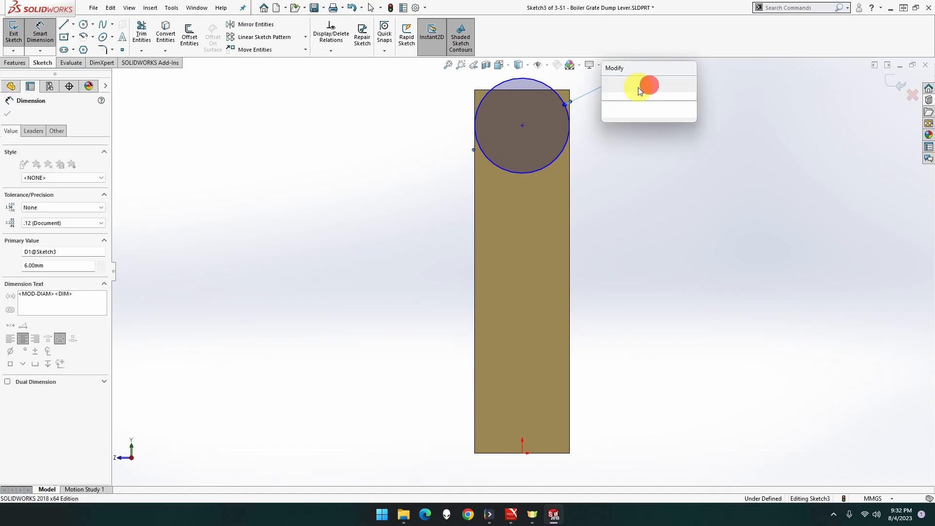
pyautogui.write('3')
pyautogui.press('Return')
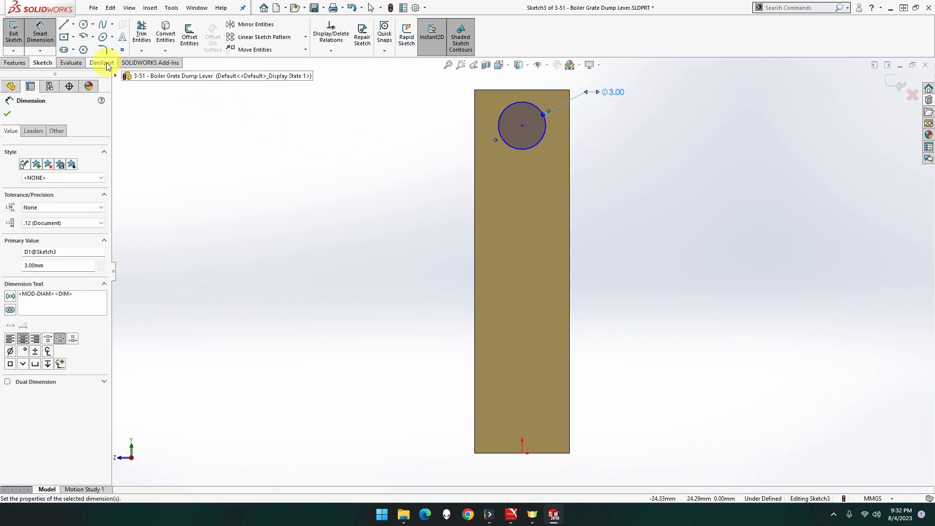
# Step: Dimension the circle's centre 3 mm below the top edge of the arm's face
pyautogui.click(50, 38)
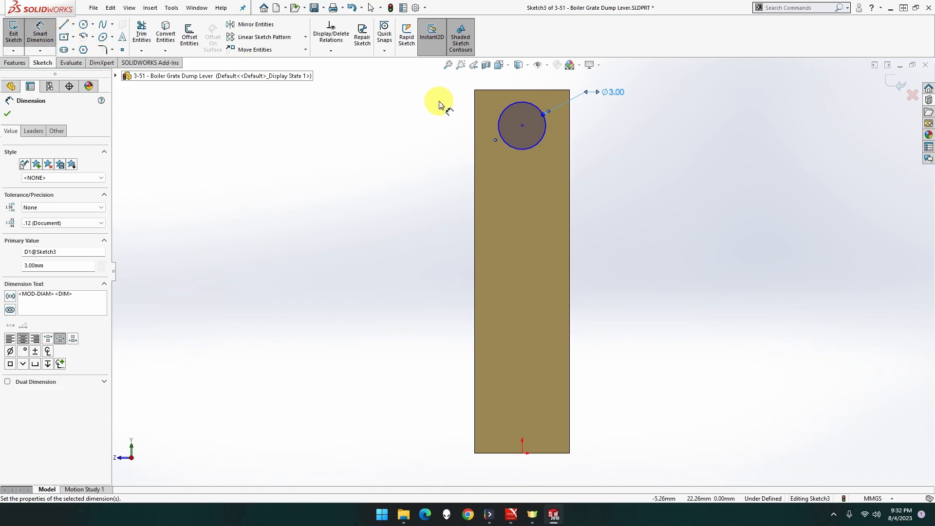
pyautogui.click(538, 90)
pyautogui.click(523, 125)
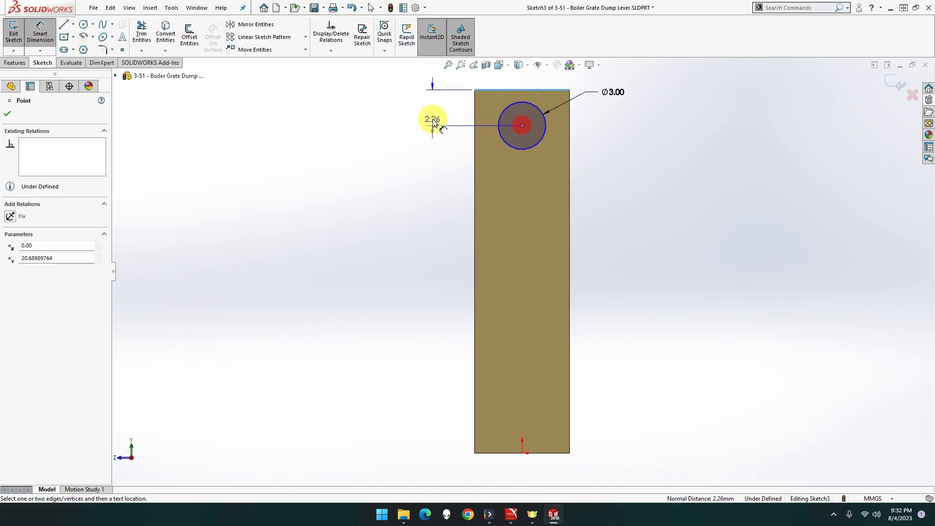
pyautogui.click(430, 113)
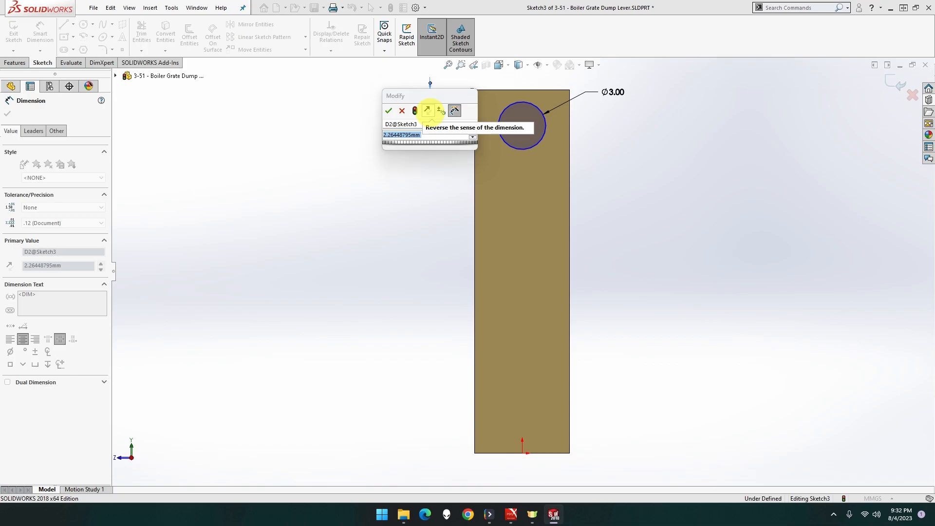
pyautogui.write('3')
pyautogui.press('Return')
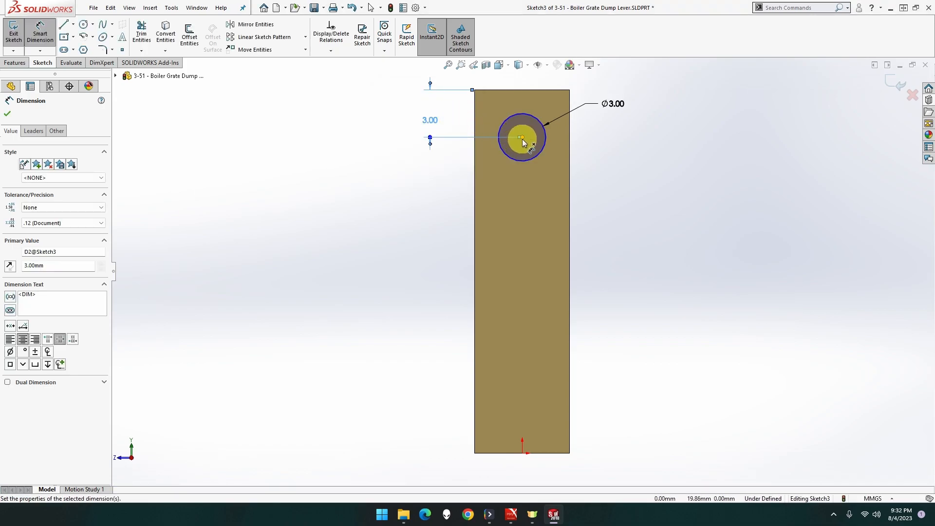
pyautogui.click(516, 159)
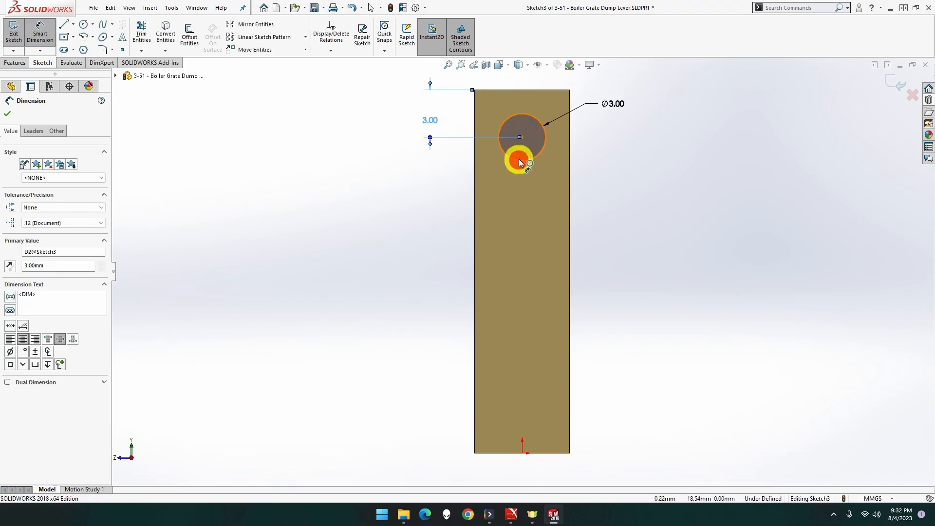
pyautogui.click(474, 168)
pyautogui.click(536, 266)
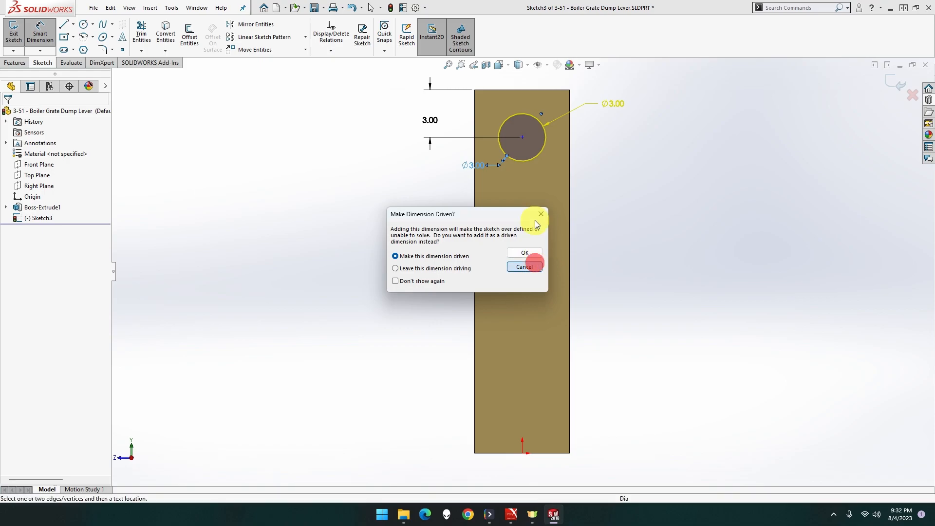
# Step: Dimension the circle horizontally at 3 mm from the left vertical edge of the arm's face
pyautogui.click(522, 164)
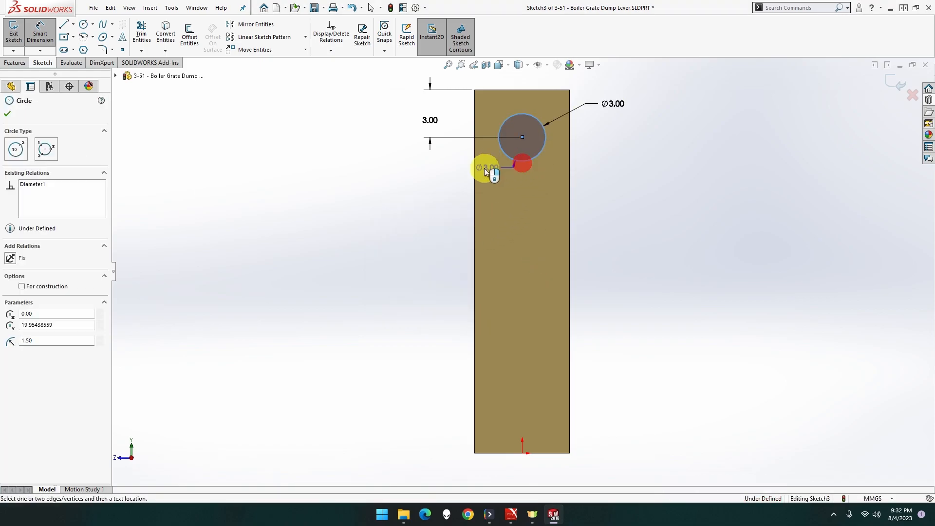
pyautogui.click(475, 169)
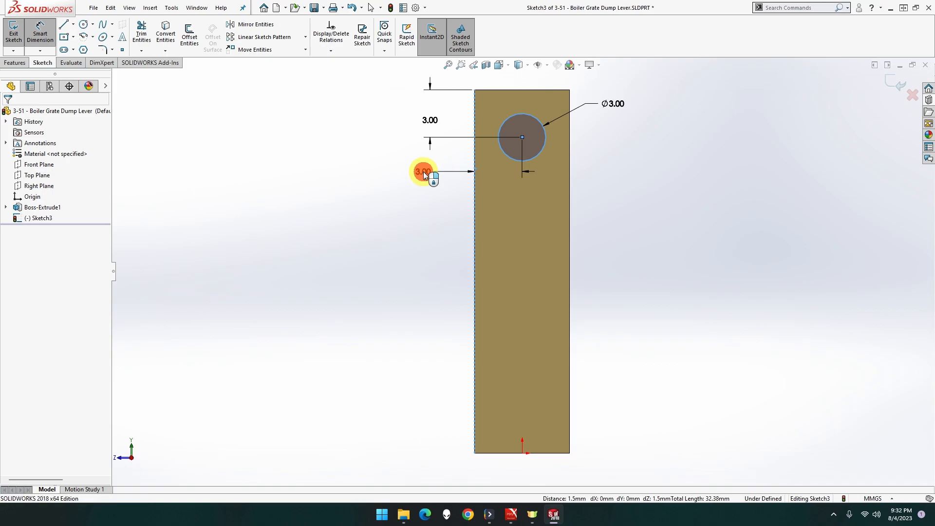
pyautogui.click(424, 172)
pyautogui.click(422, 170)
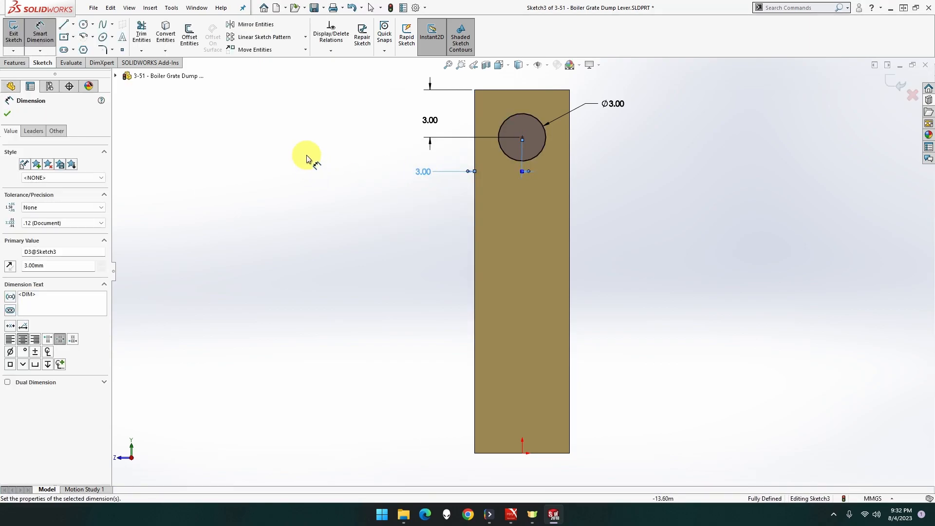
# Step: Start a boss extrusion of the circle with a blind depth of 3 mm outward from the right arm
pyautogui.moveTo(215, 127)
pyautogui.mouseDown(button='middle')
pyautogui.moveTo(246, 126)
pyautogui.moveTo(289, 152)
pyautogui.mouseUp(button='middle')
pyautogui.scroll(-2, 290, 153)
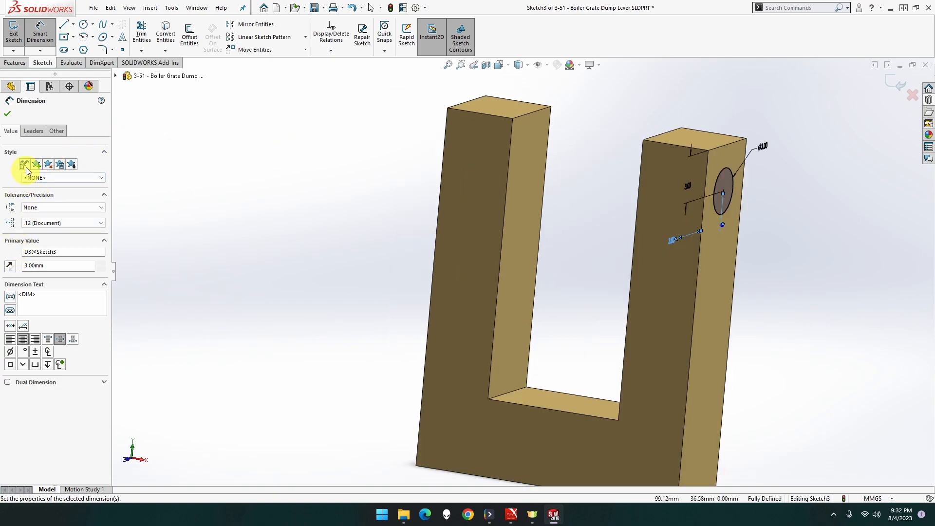
pyautogui.click(14, 63)
pyautogui.click(12, 47)
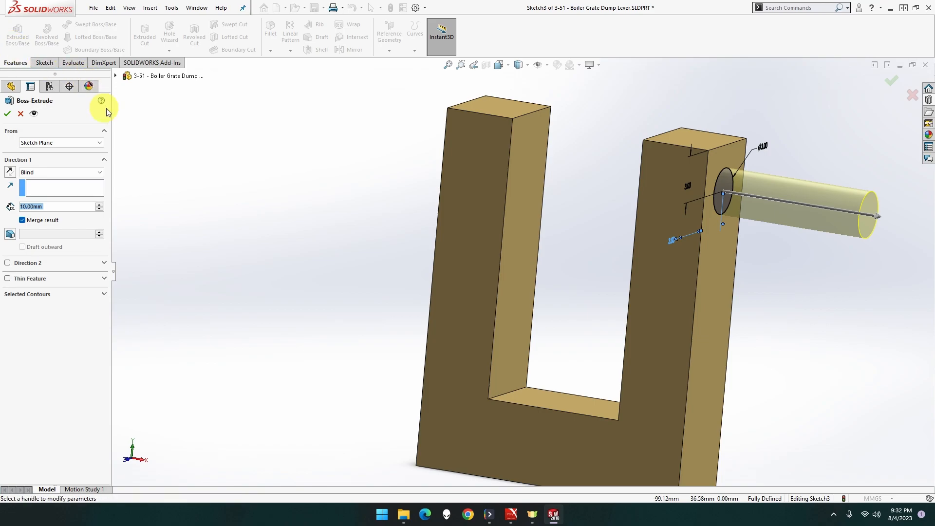
pyautogui.write('4')
pyautogui.press('BackSpace')
pyautogui.write('3')
pyautogui.press('Return')
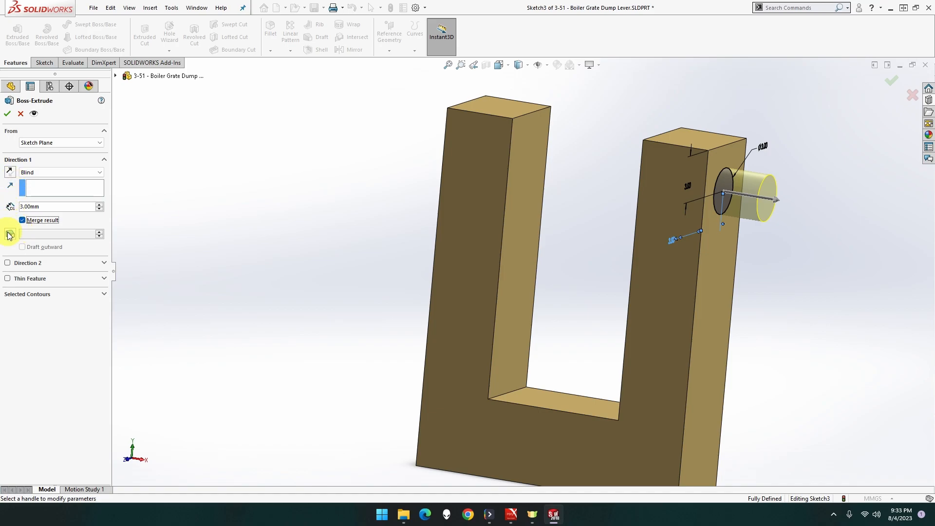
# Step: Add a blind second direction of 3+9+9 (21 mm) through both arms and complete the cylindrical boss
pyautogui.click(7, 263)
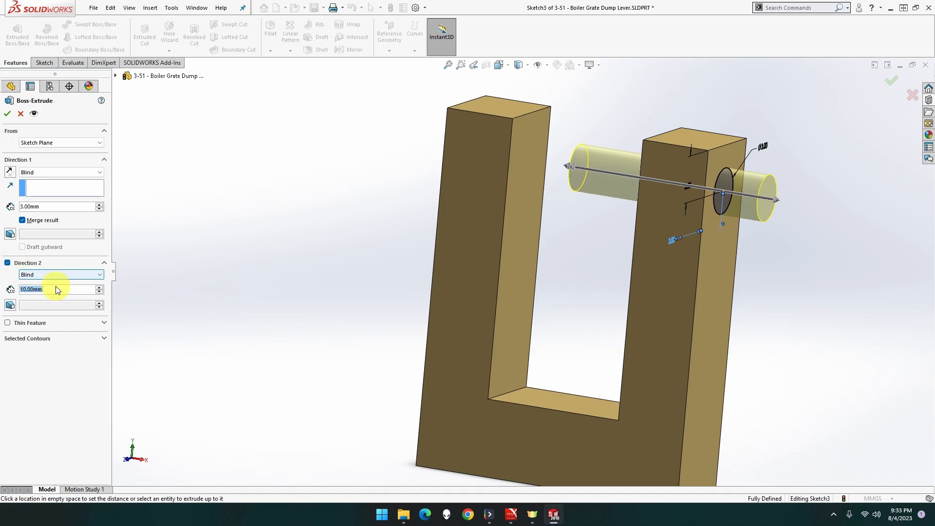
pyautogui.write('3+9+')
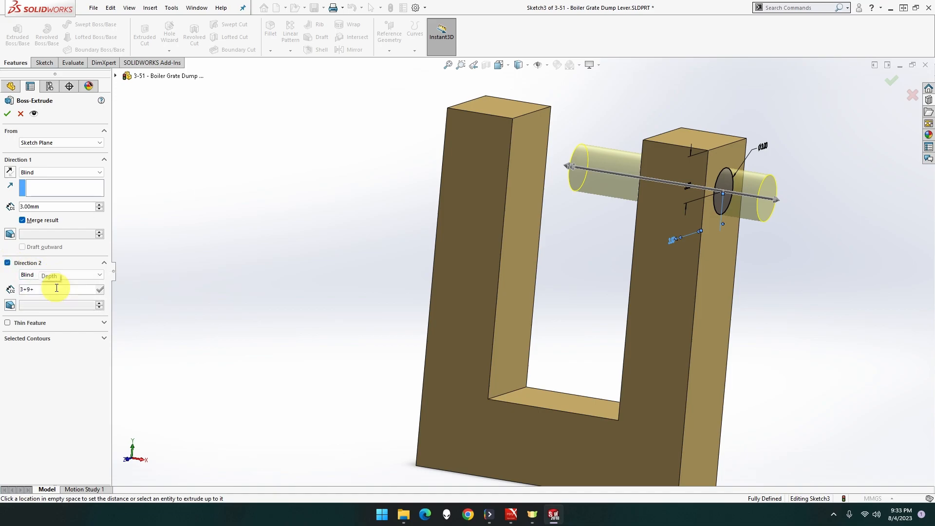
pyautogui.write('9')
pyautogui.press('Return')
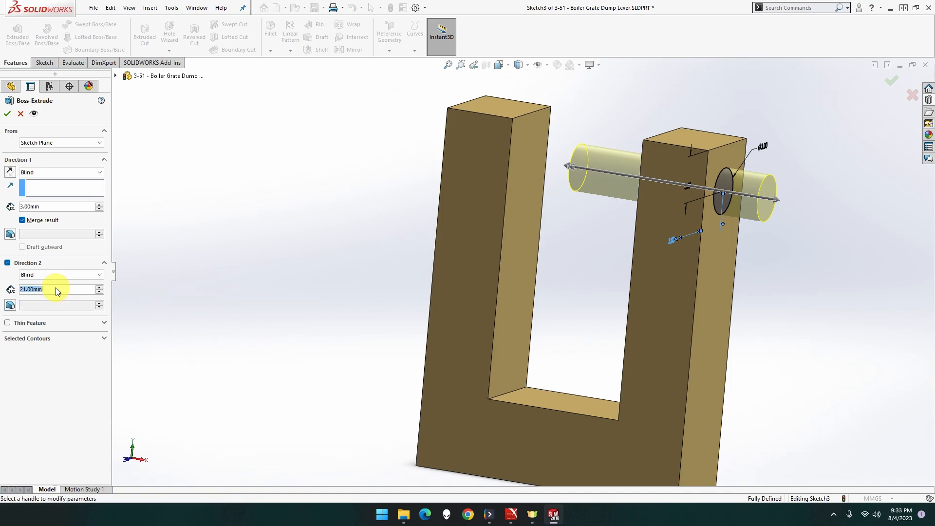
pyautogui.moveTo(298, 281); pyautogui.dragTo(318, 279, button='middle')
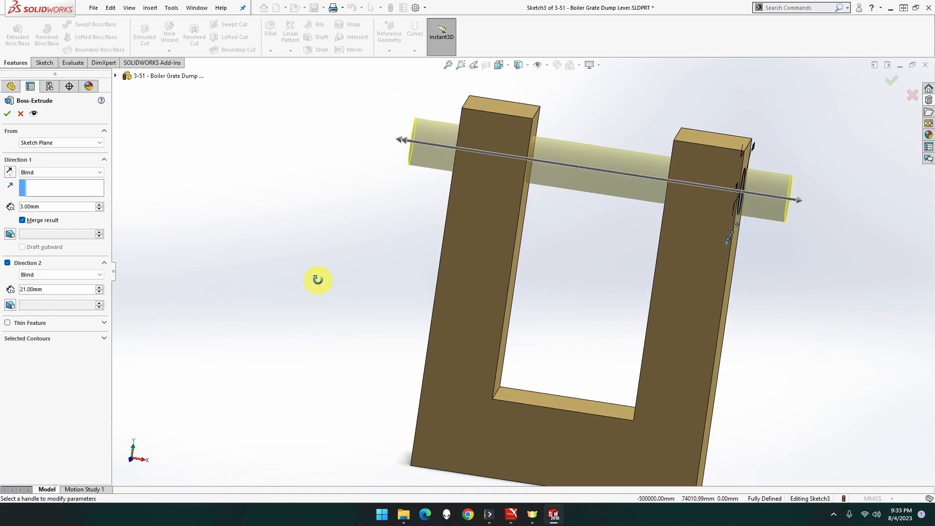
pyautogui.click(7, 114)
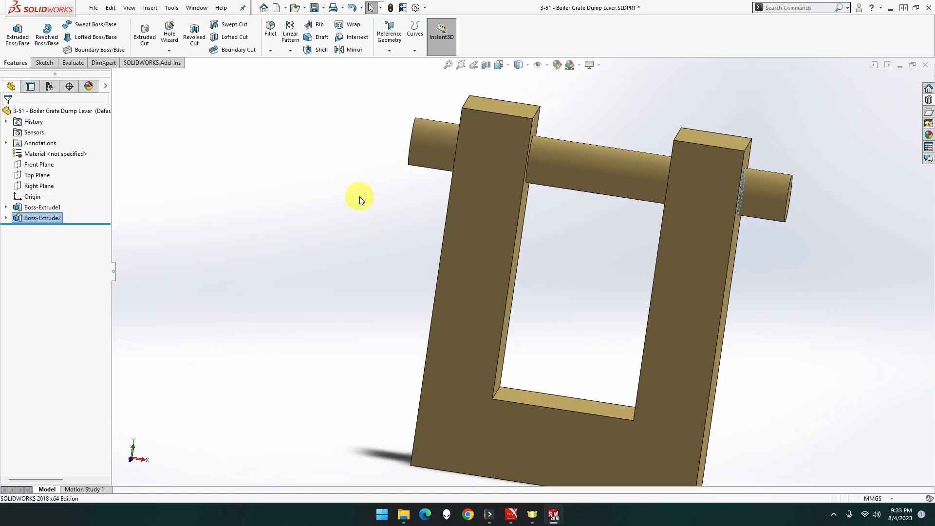
# Step: Sketch a corner rectangle about 9 by 8.5 mm on the U's front face, spanning the gap between the arms from their top edges to below the pin
pyautogui.rightClick(469, 201)
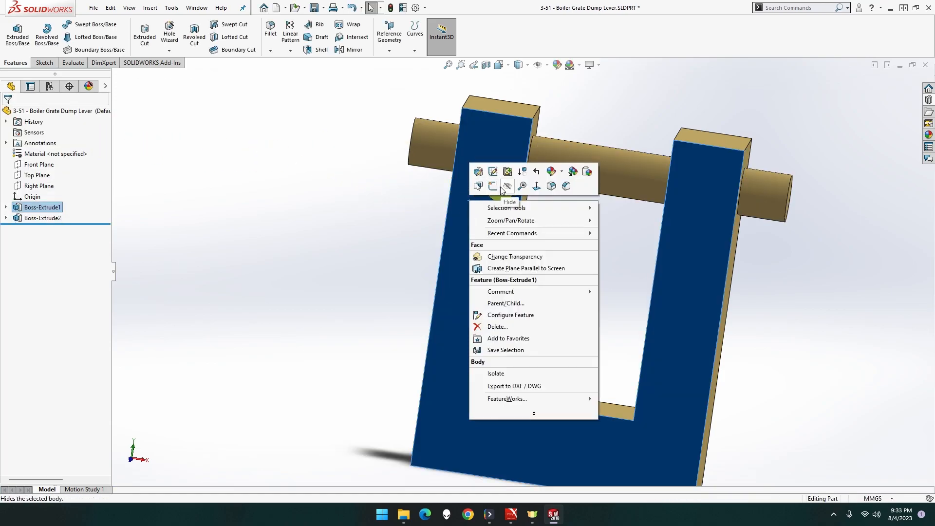
pyautogui.click(536, 186)
pyautogui.click(414, 169)
pyautogui.rightClick(414, 169)
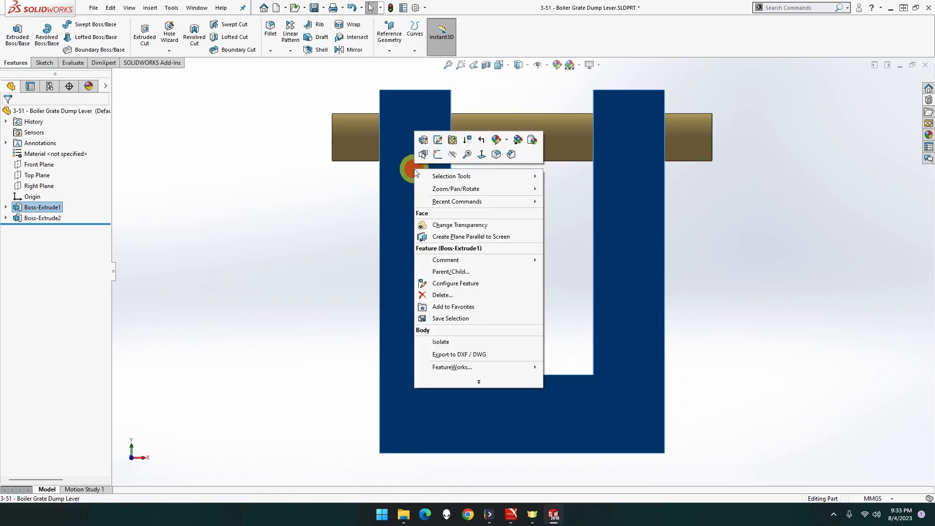
pyautogui.click(430, 150)
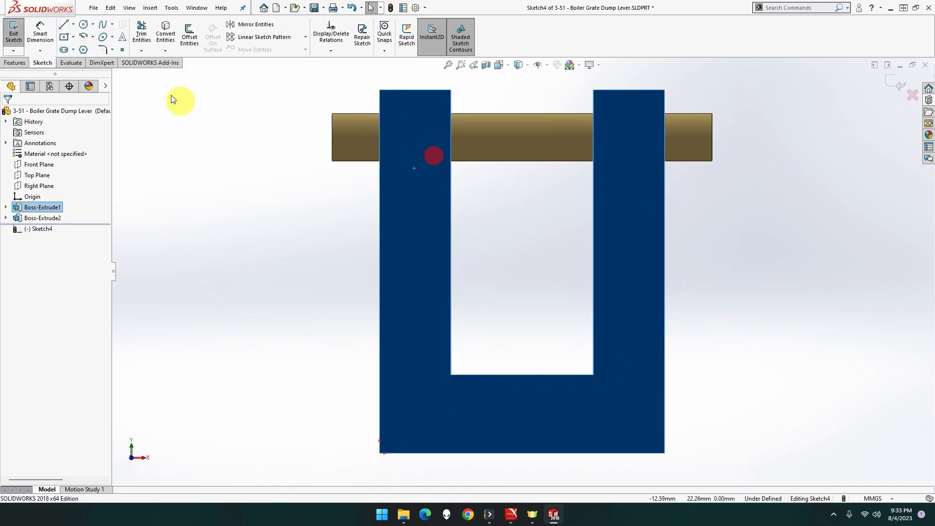
pyautogui.click(75, 39)
pyautogui.click(71, 49)
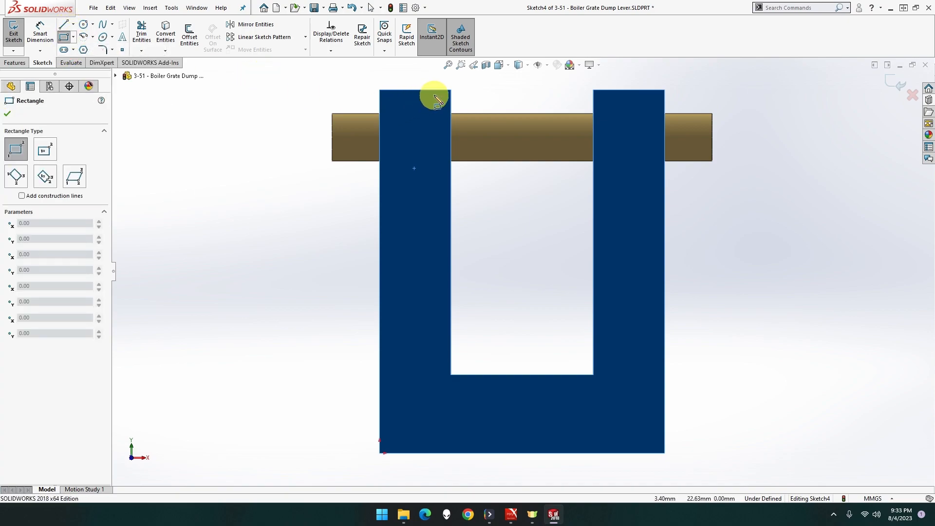
pyautogui.click(451, 91)
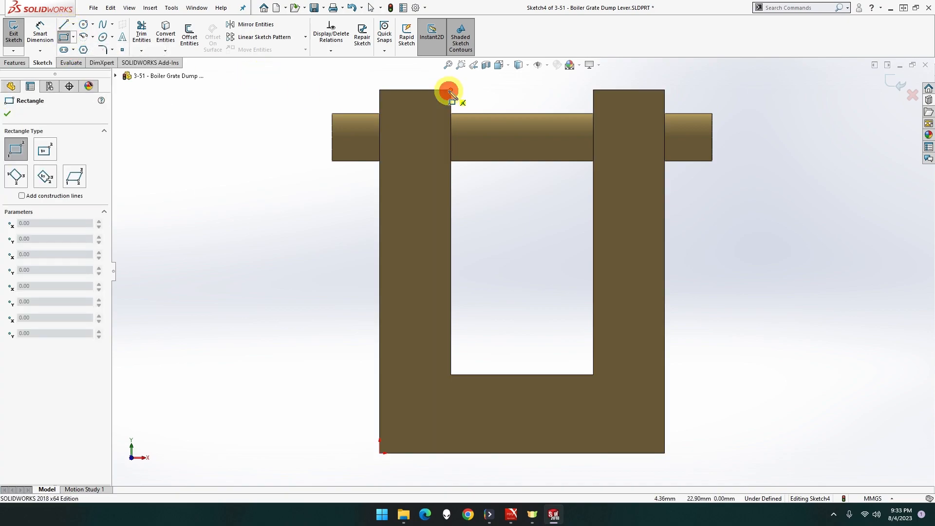
pyautogui.click(594, 224)
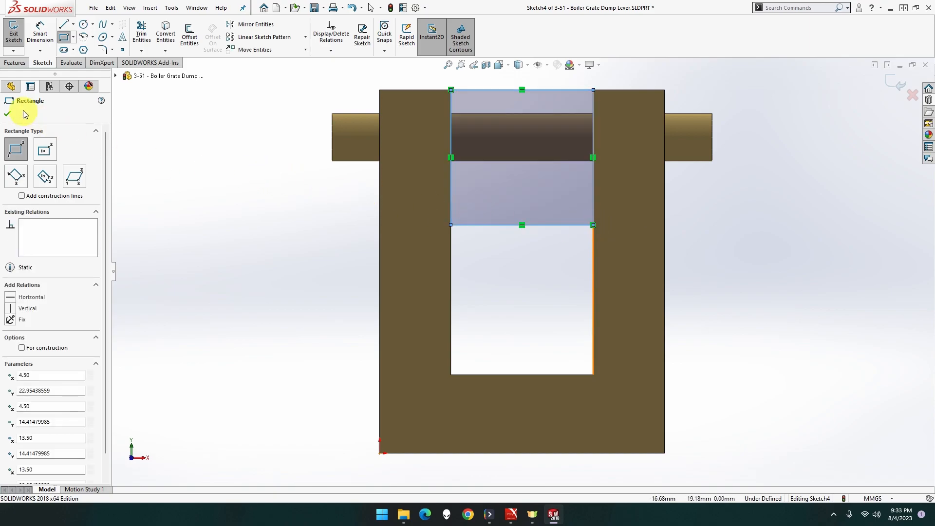
# Step: Cut-extrude the rectangle with the Through All end condition to remove the pin section between the arms
pyautogui.click(7, 62)
pyautogui.click(145, 34)
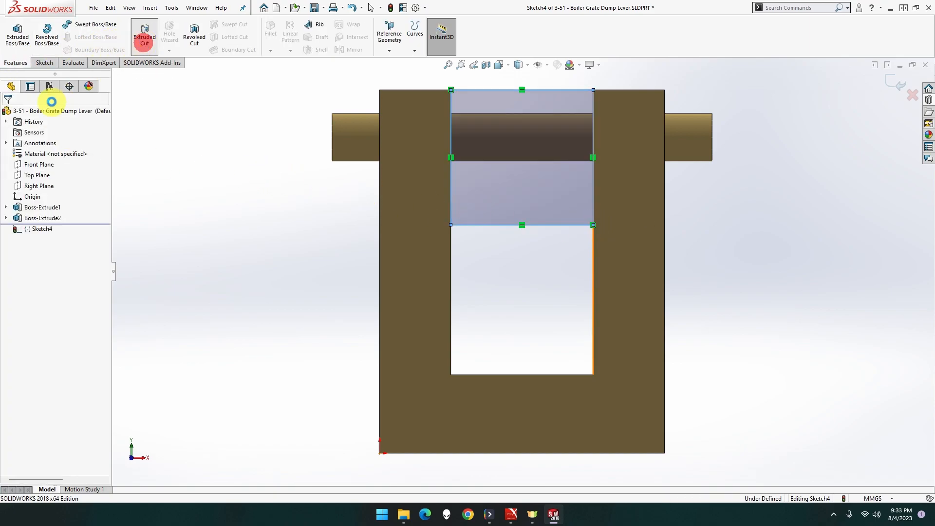
pyautogui.click(38, 173)
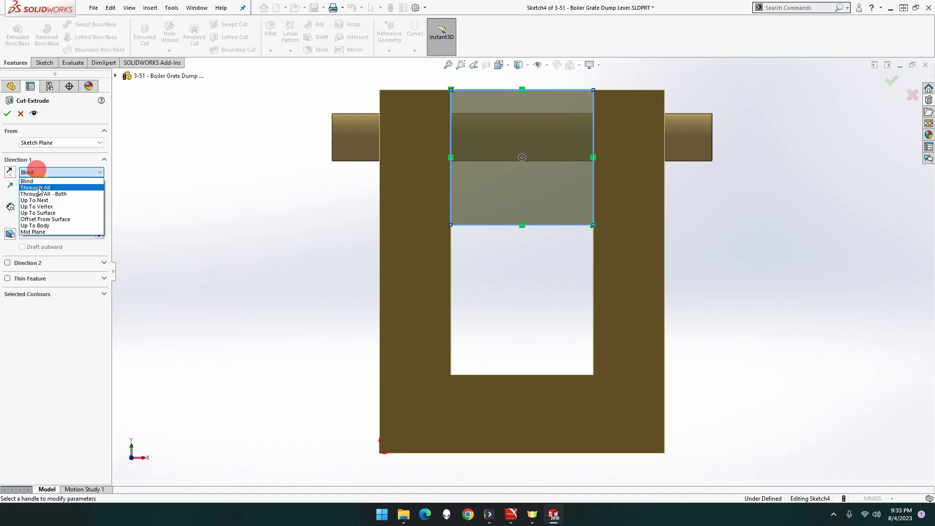
pyautogui.click(38, 187)
pyautogui.click(8, 114)
pyautogui.moveTo(219, 174); pyautogui.dragTo(219, 181, button='middle')
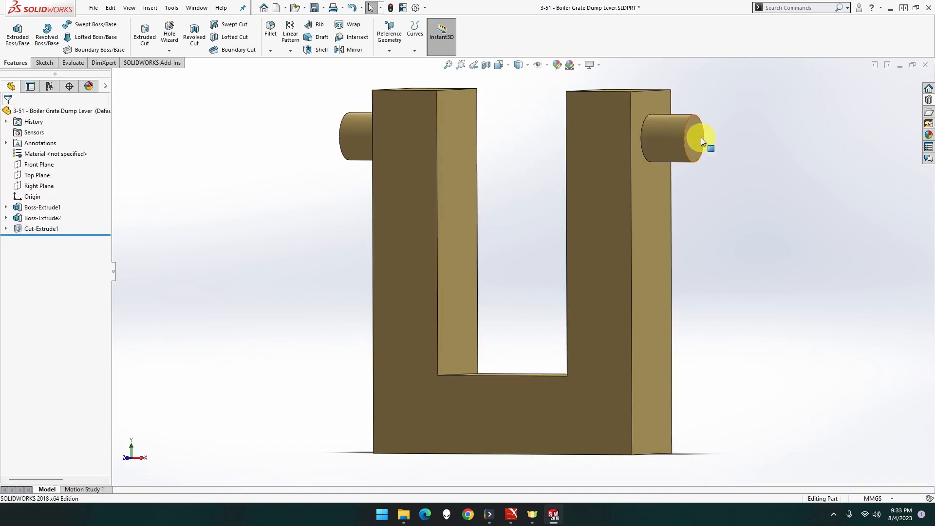
# Step: Orient the view normal to the bottom face of the U-shaped body and start a sketch on it
pyautogui.moveTo(558, 213); pyautogui.dragTo(514, 391, button='middle')
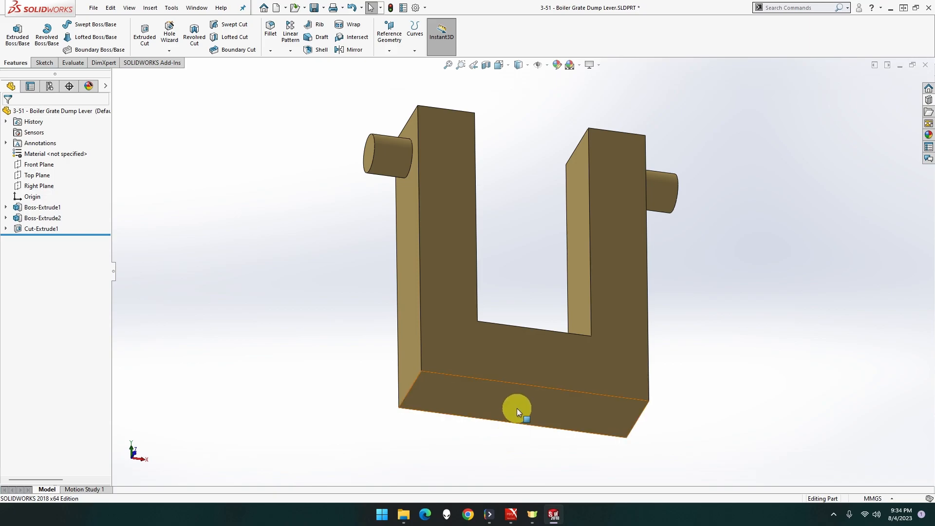
pyautogui.rightClick(516, 408)
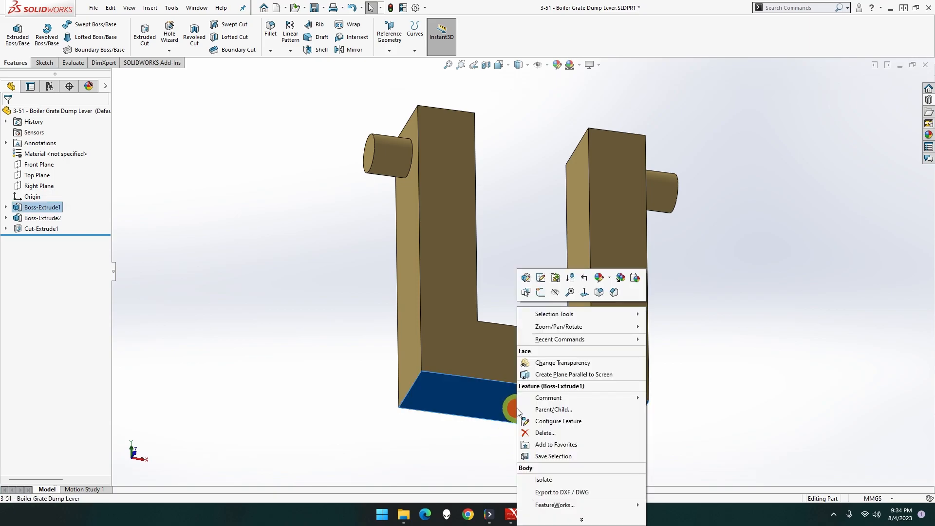
pyautogui.click(592, 295)
pyautogui.rightClick(547, 293)
pyautogui.click(571, 269)
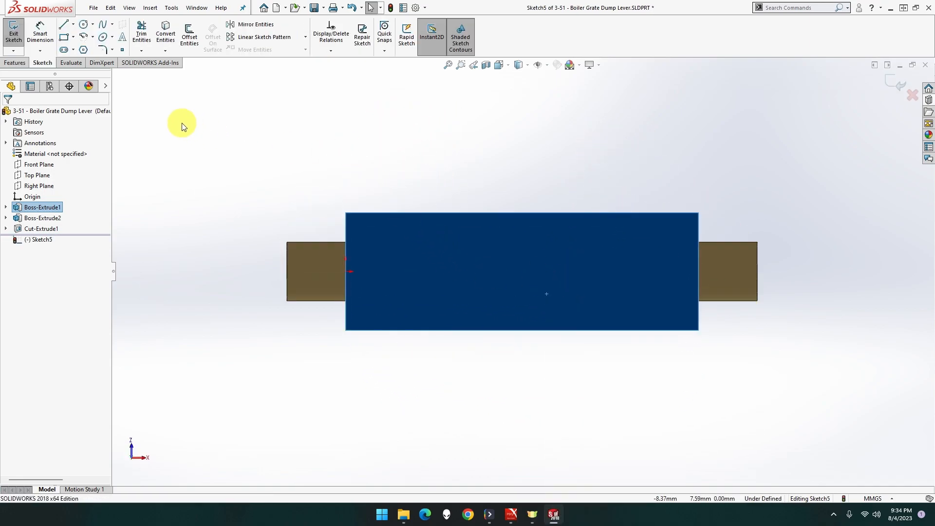
pyautogui.click(84, 24)
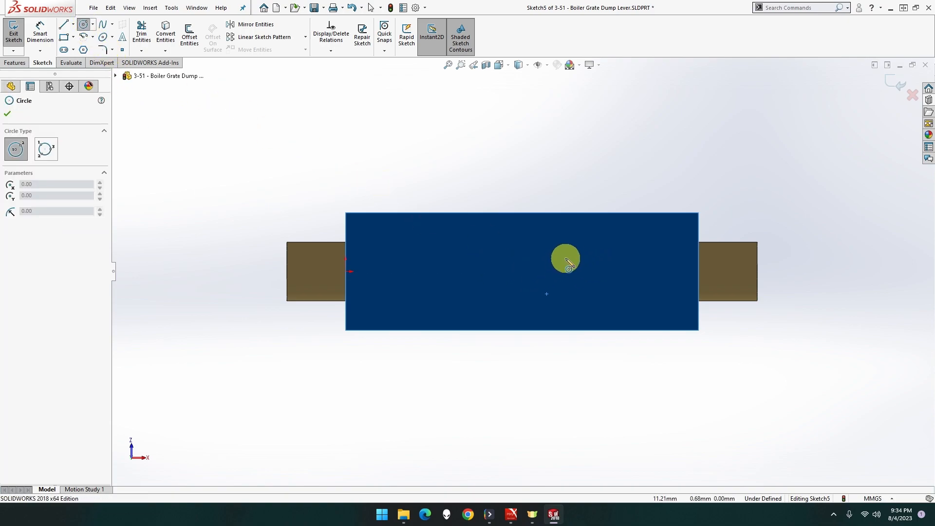
pyautogui.click(551, 199)
pyautogui.press('Escape')
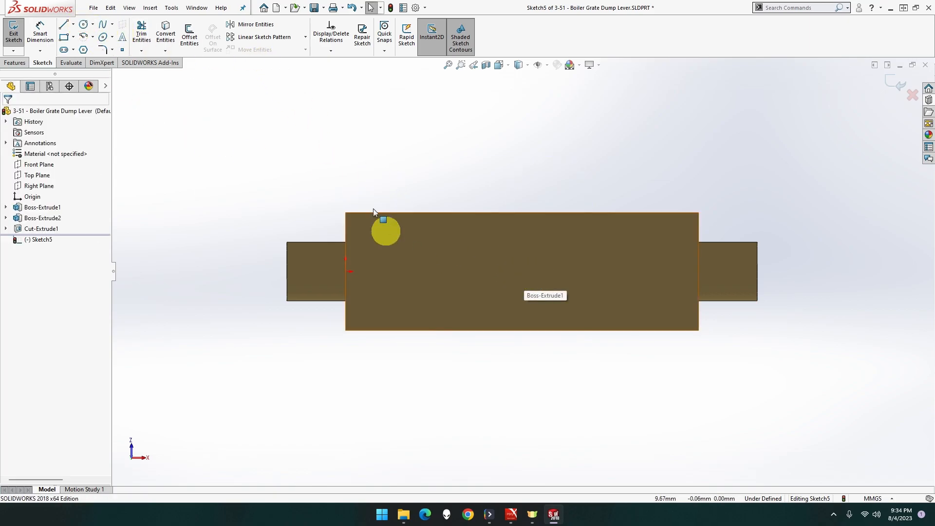
# Step: Sketch a circle near the centre of the bottom face, level with the origin, and dimension its diameter to 5 mm
pyautogui.click(83, 24)
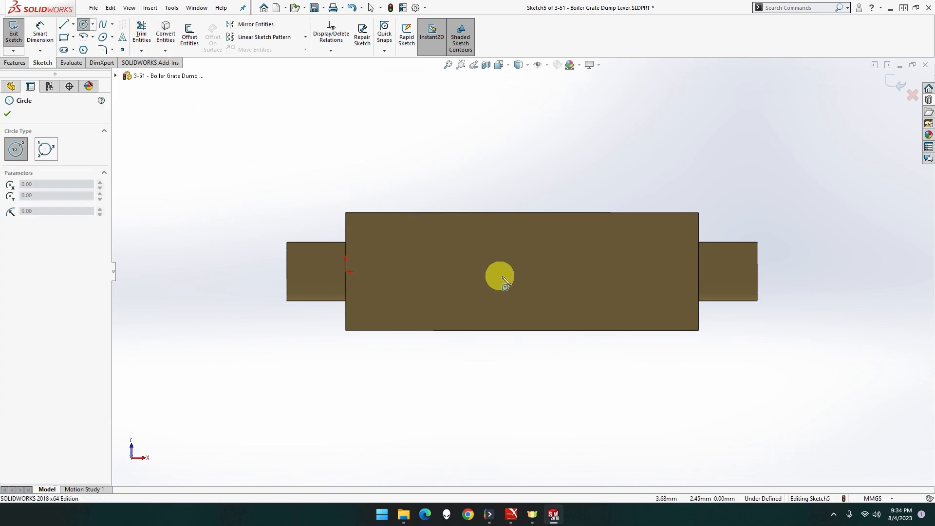
pyautogui.moveTo(520, 272); pyautogui.dragTo(542, 291)
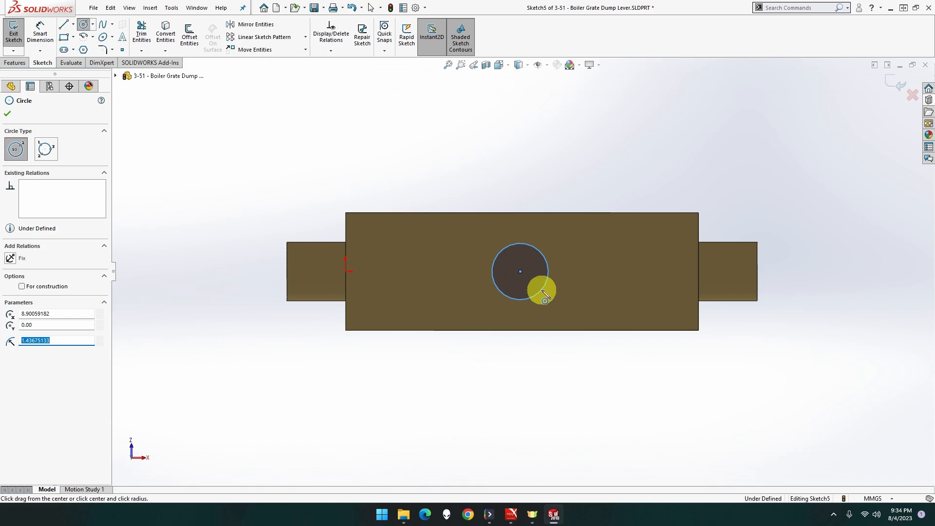
pyautogui.click(40, 35)
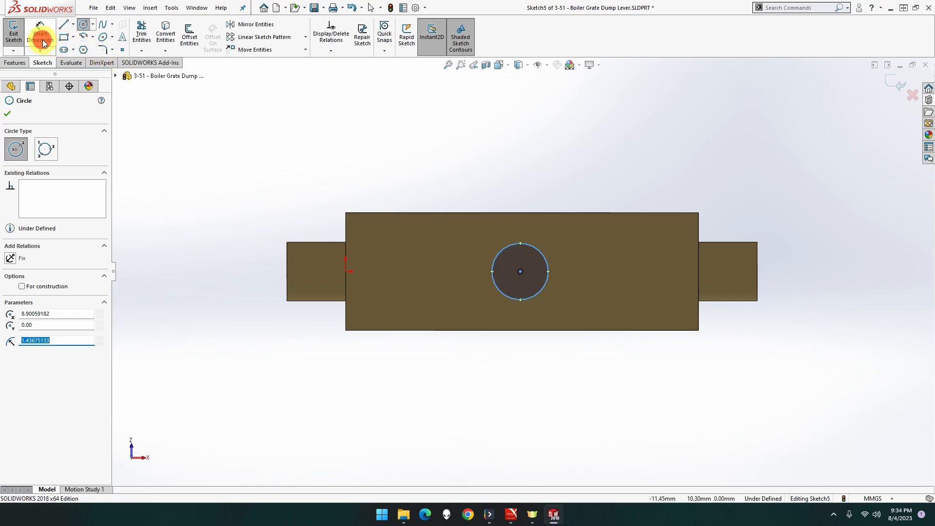
pyautogui.click(518, 243)
pyautogui.click(615, 151)
pyautogui.write('5')
pyautogui.press('Return')
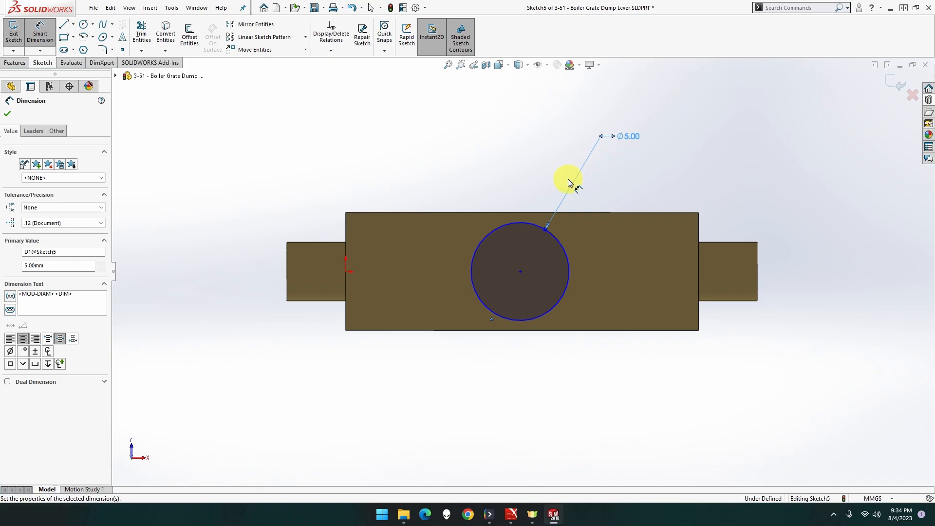
pyautogui.press('Escape')
pyautogui.click(522, 212)
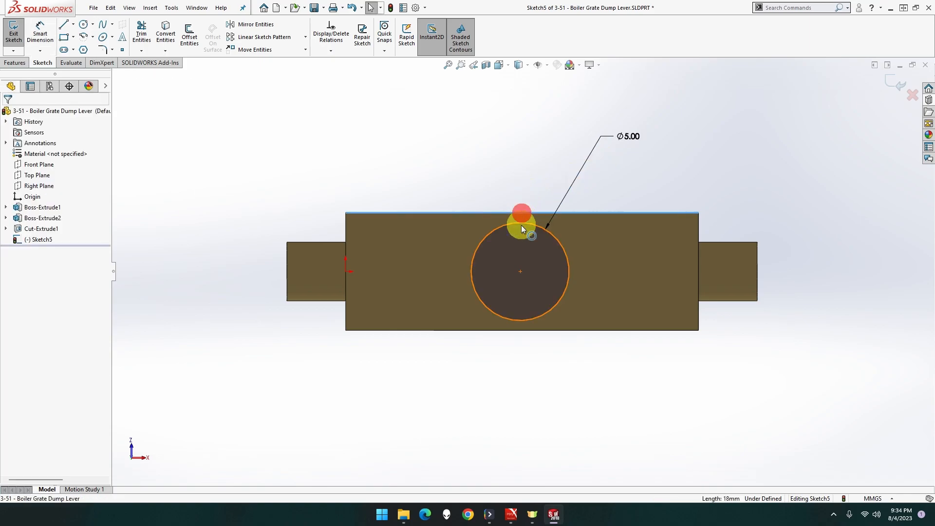
pyautogui.keyDown('ctrl'); pyautogui.click(520, 272); pyautogui.keyUp('ctrl')
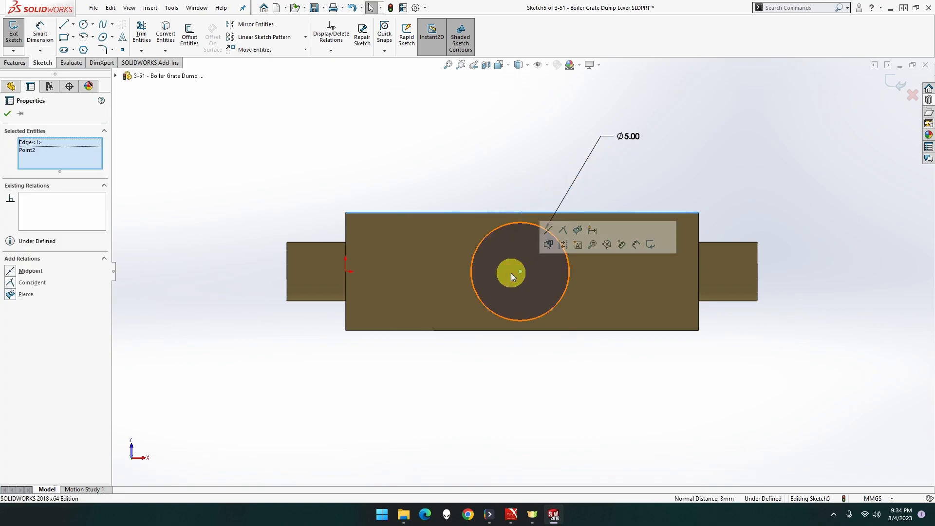
pyautogui.click(259, 156)
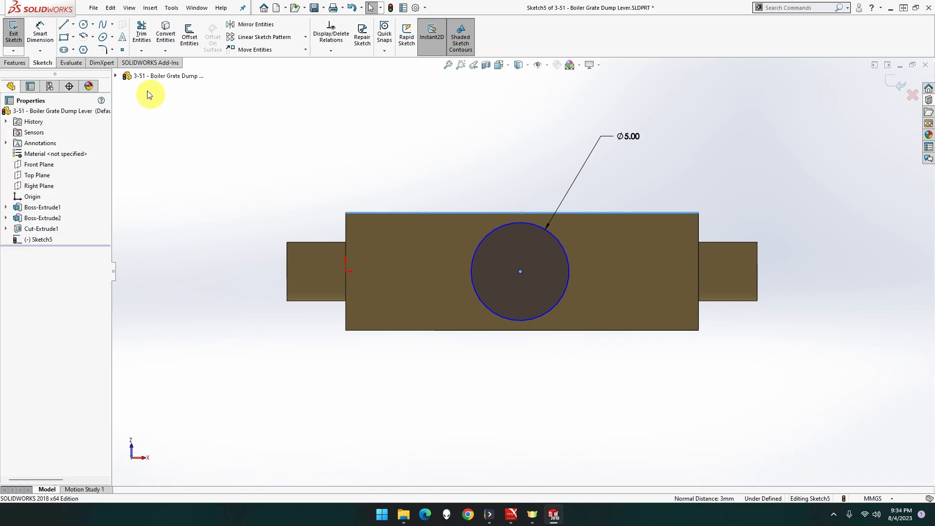
pyautogui.click(40, 33)
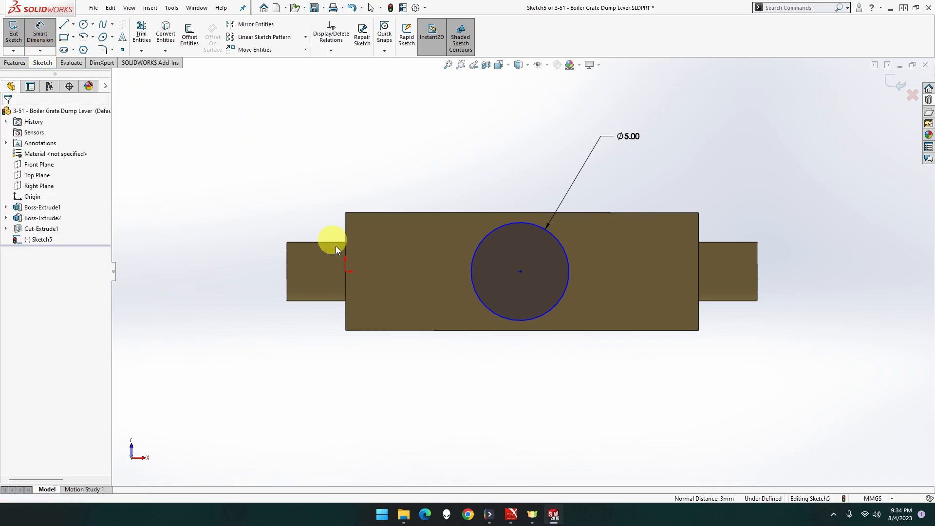
pyautogui.press('Escape')
# Step: Add a horizontal relation between the origin and the circle's centre point
pyautogui.click(346, 270)
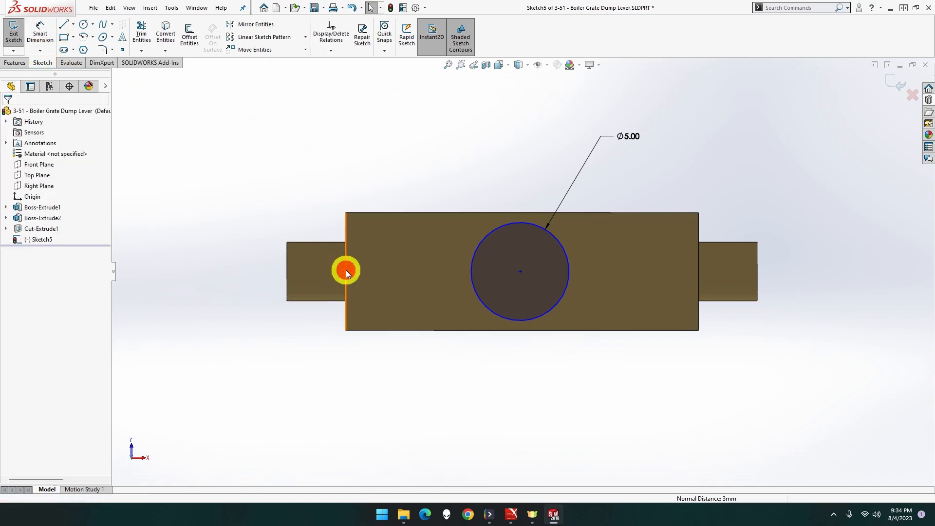
pyautogui.keyDown('ctrl'); pyautogui.click(521, 271); pyautogui.keyUp('ctrl')
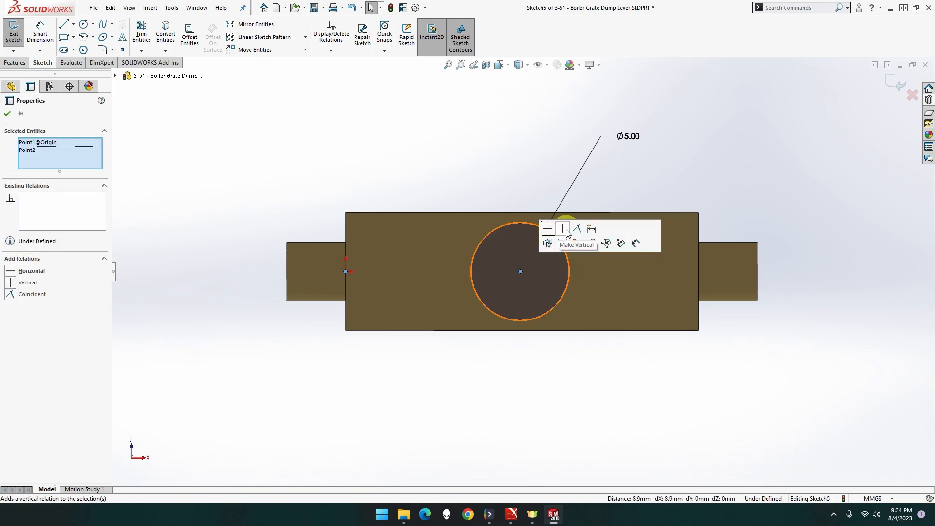
pyautogui.click(548, 228)
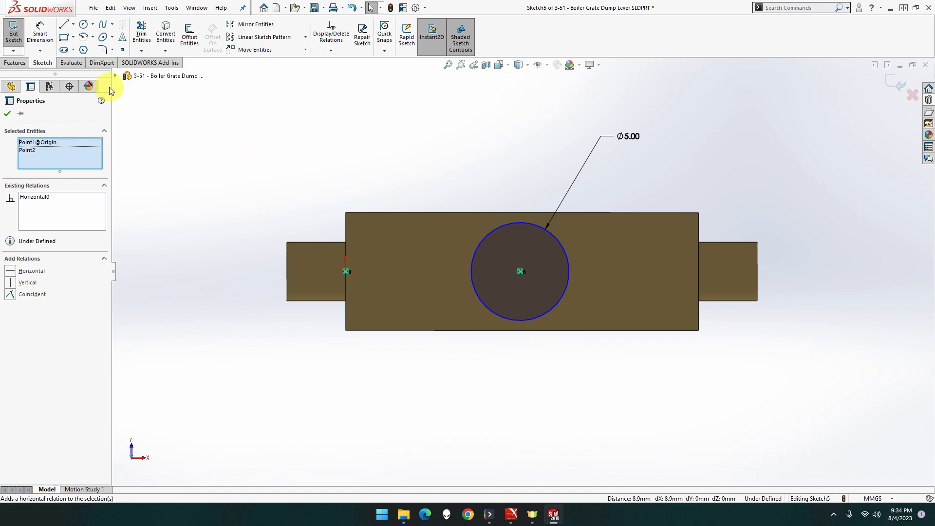
# Step: Try to add a driven dimension between the face's upper long edge and the circle
pyautogui.click(41, 35)
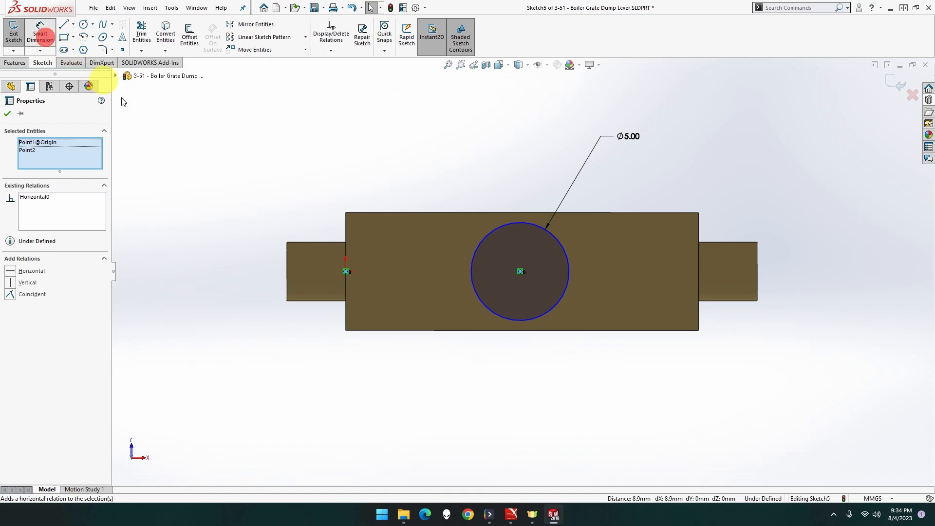
pyautogui.click(487, 212)
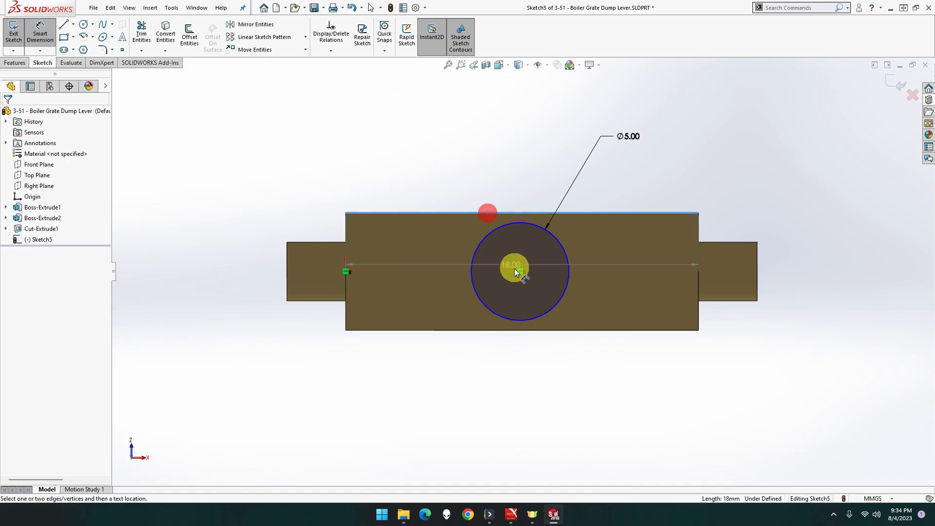
pyautogui.click(569, 268)
pyautogui.click(525, 186)
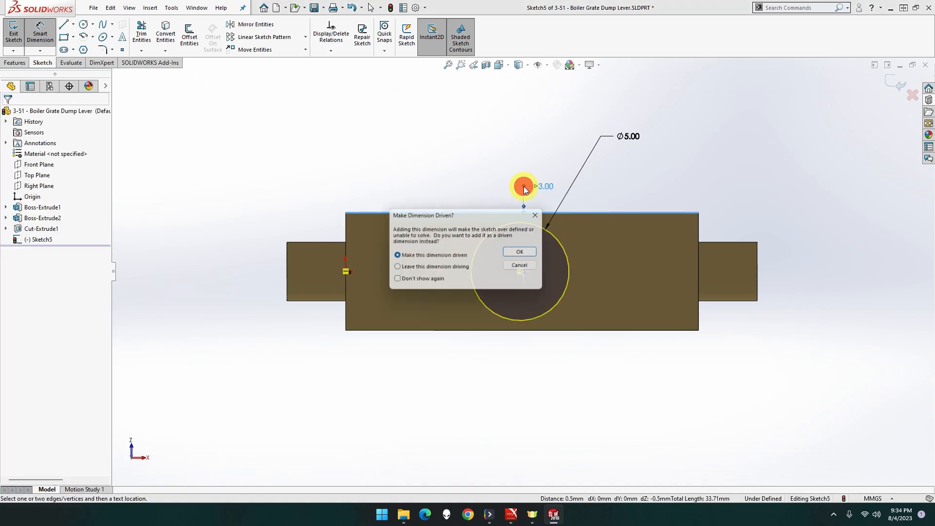
pyautogui.press('Return')
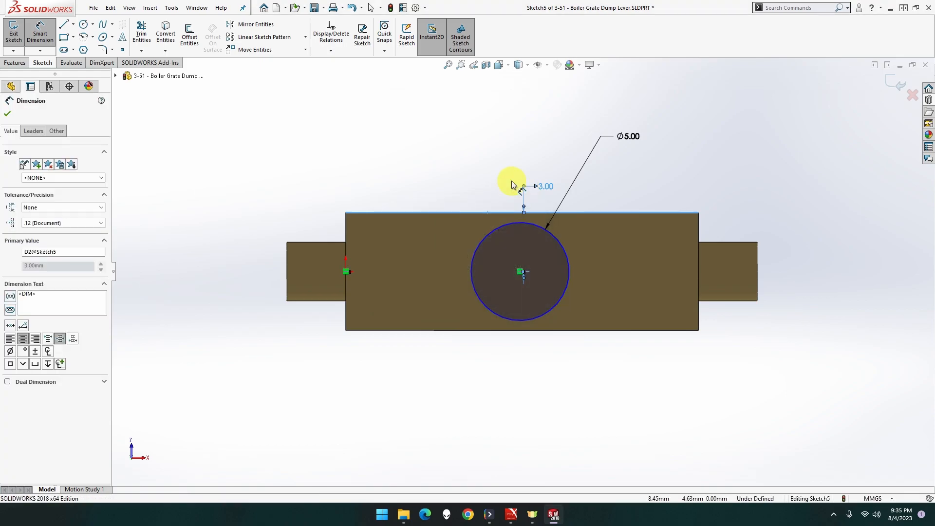
pyautogui.press('Escape')
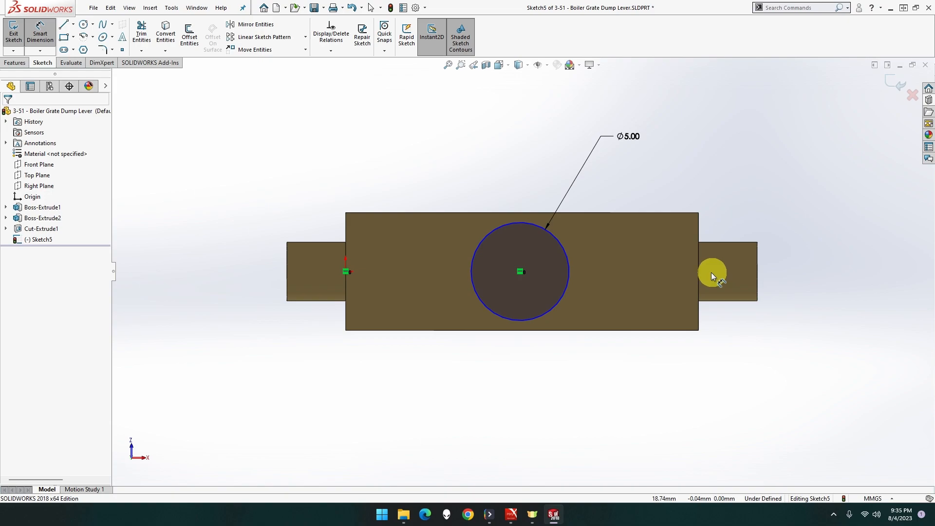
# Step: Dimension the circle's centre to 9 mm from the face's right end edge
pyautogui.click(698, 273)
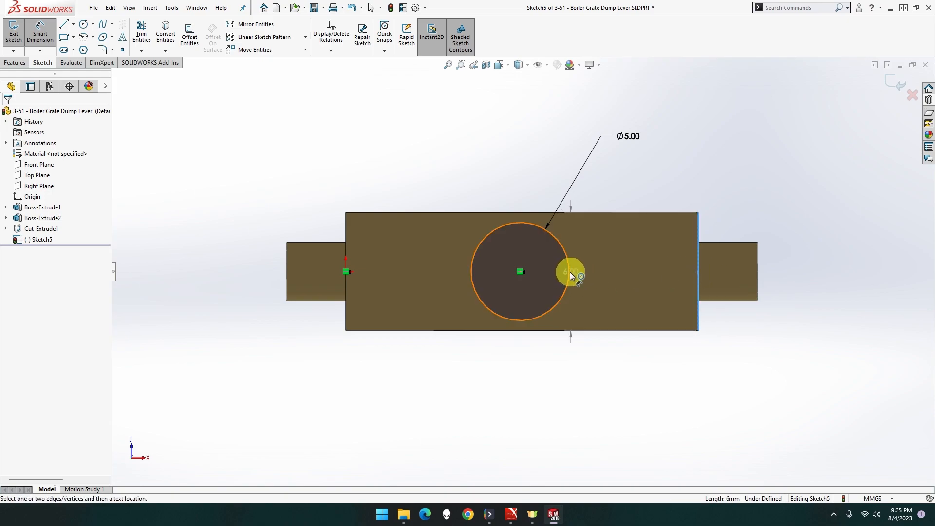
pyautogui.click(570, 272)
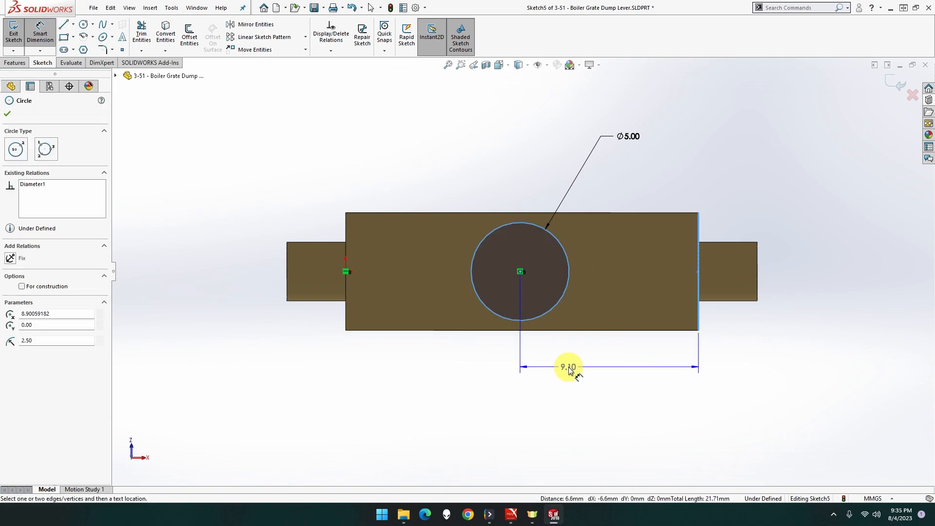
pyautogui.click(568, 367)
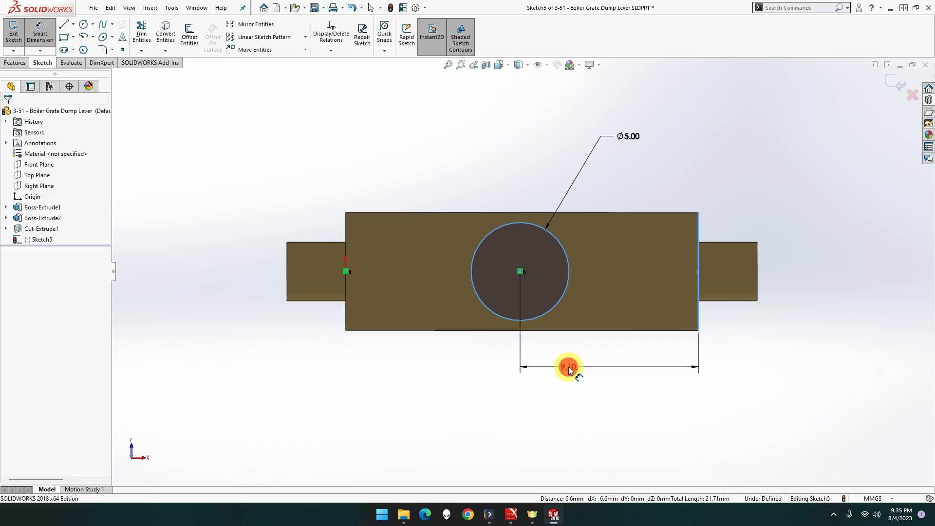
pyautogui.write('9')
pyautogui.press('Return')
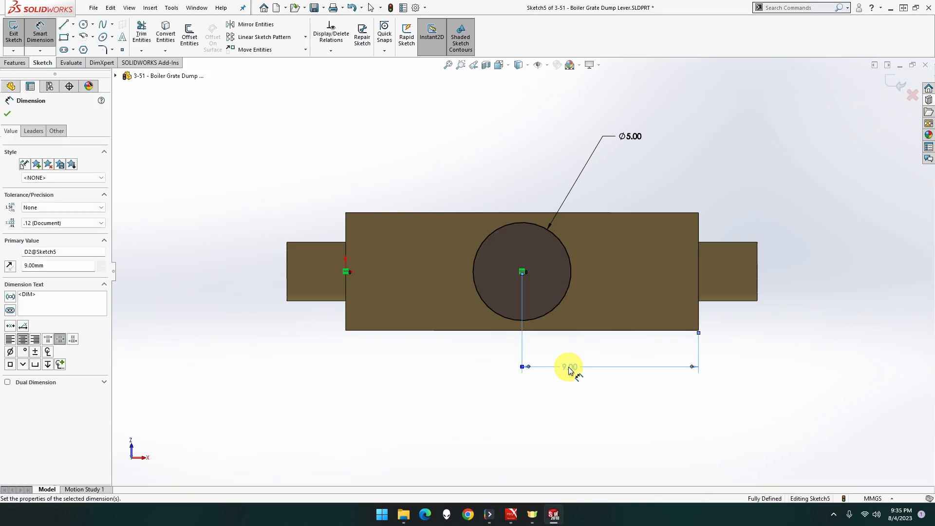
# Step: Add a driven dimension from the circle to the face's left end edge, and exit the sketch
pyautogui.click(493, 313)
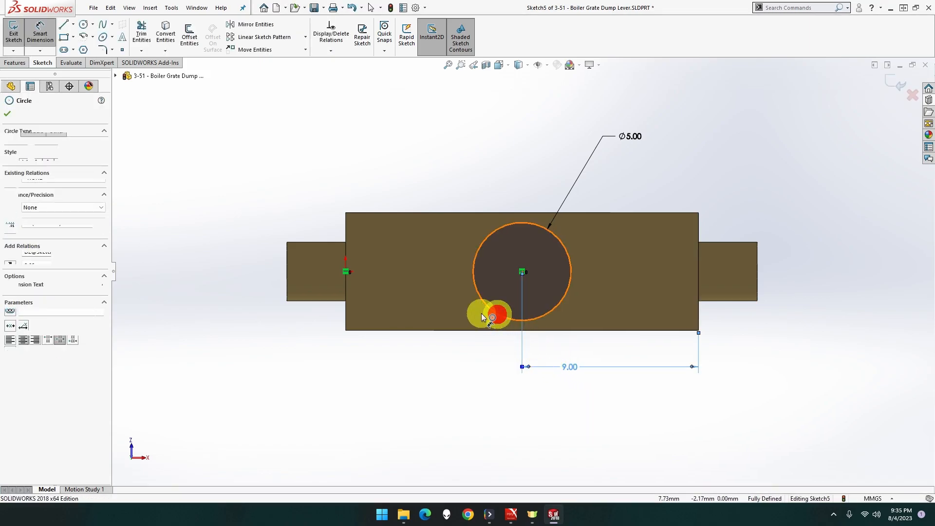
pyautogui.click(345, 318)
pyautogui.click(413, 367)
pyautogui.click(523, 253)
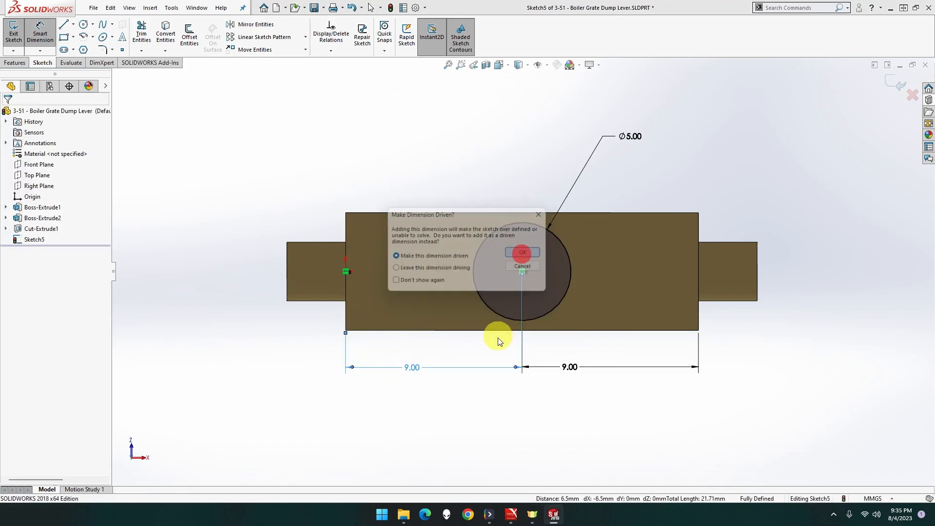
pyautogui.scroll(3, 482, 358)
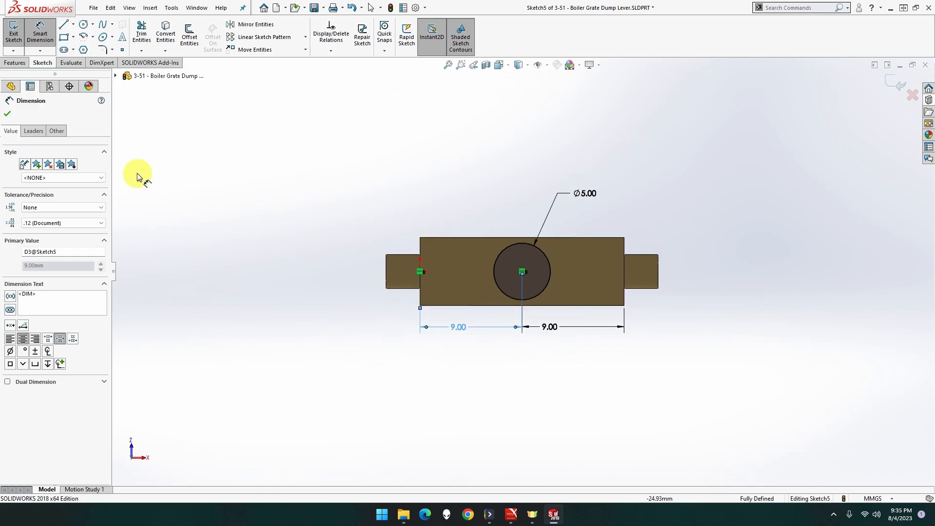
pyautogui.click(14, 32)
# Step: Create a reference plane offset 23+(23/2) (34.5 mm) outward from the bottom face carrying the circle
pyautogui.moveTo(240, 150); pyautogui.dragTo(267, 163, button='middle')
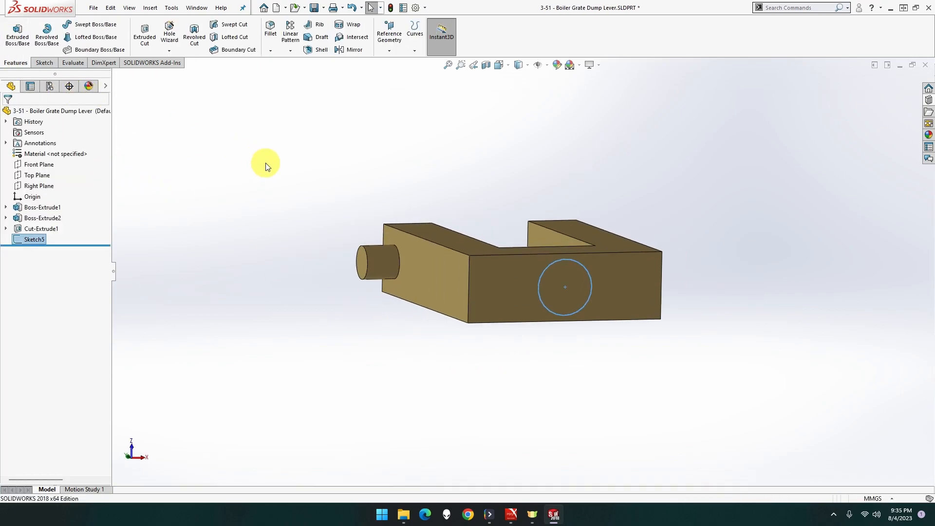
pyautogui.click(497, 279)
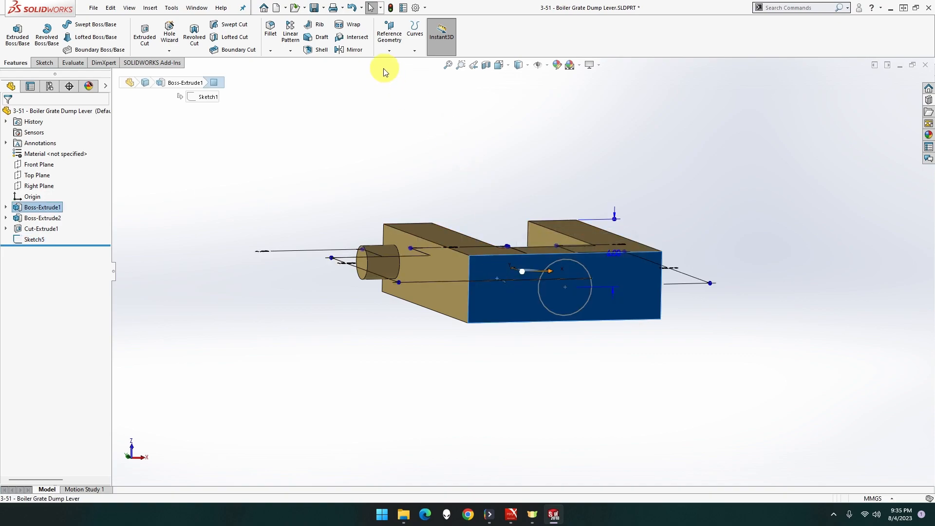
pyautogui.click(388, 50)
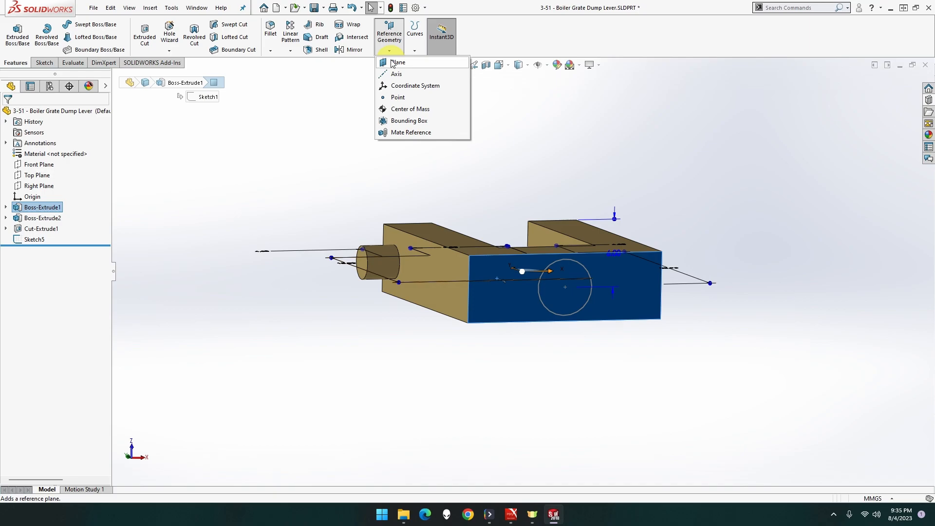
pyautogui.click(395, 62)
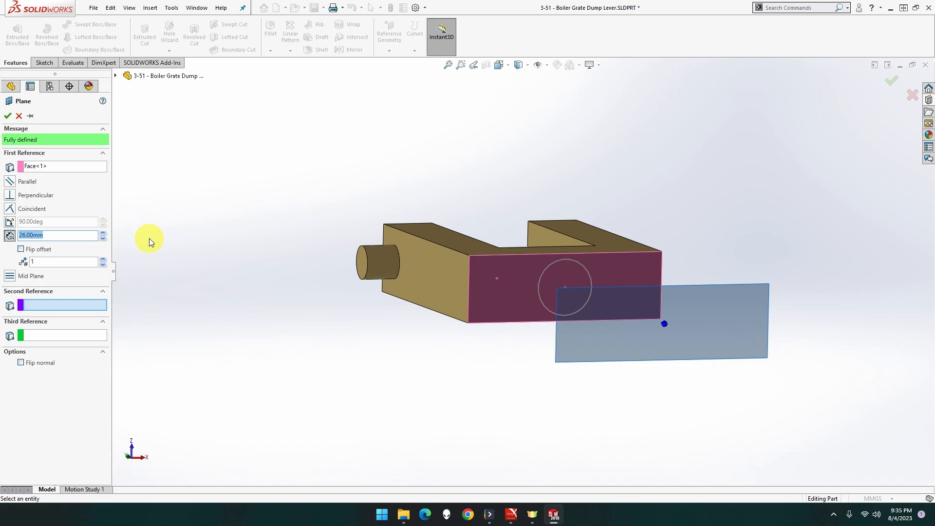
pyautogui.write('23=')
pyautogui.press('BackSpace')
pyautogui.write('+(23/2)')
pyautogui.press('Return')
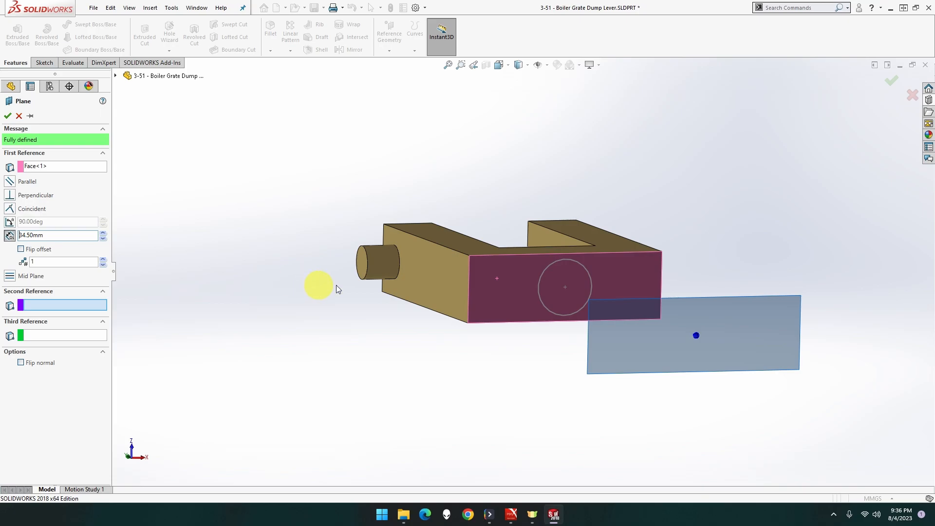
pyautogui.moveTo(401, 361); pyautogui.dragTo(400, 372, button='middle')
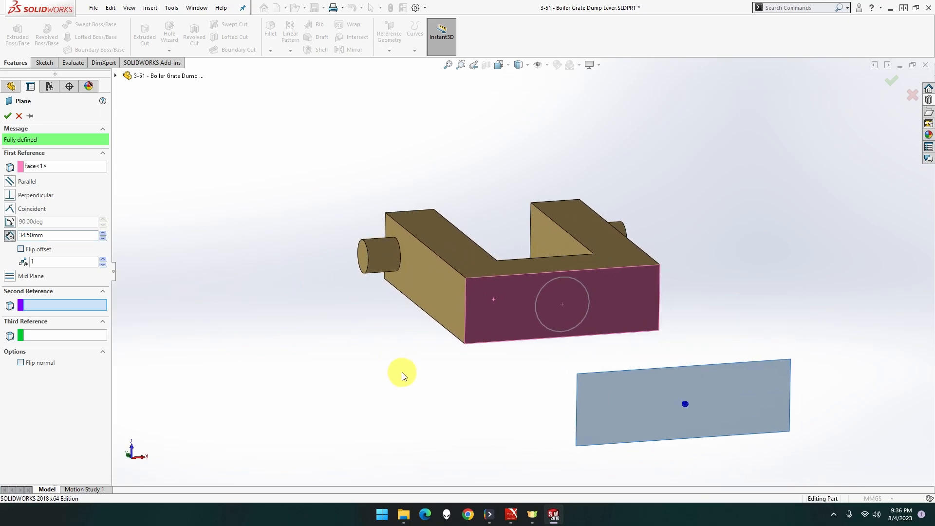
pyautogui.click(7, 115)
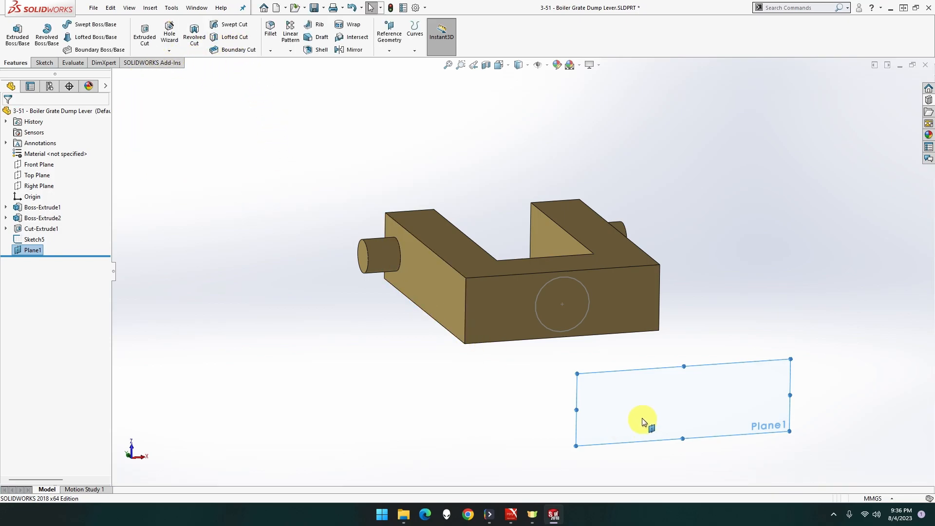
# Step: Start a sketch on the offset plane and draw a circle about 15 mm in diameter, centred on the bottom face's 5 mm circle
pyautogui.rightClick(628, 400)
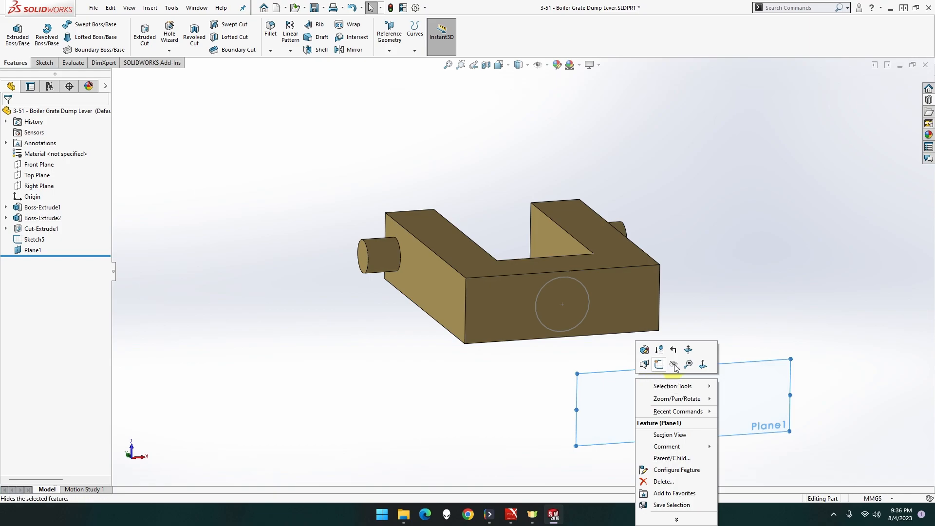
pyautogui.click(702, 366)
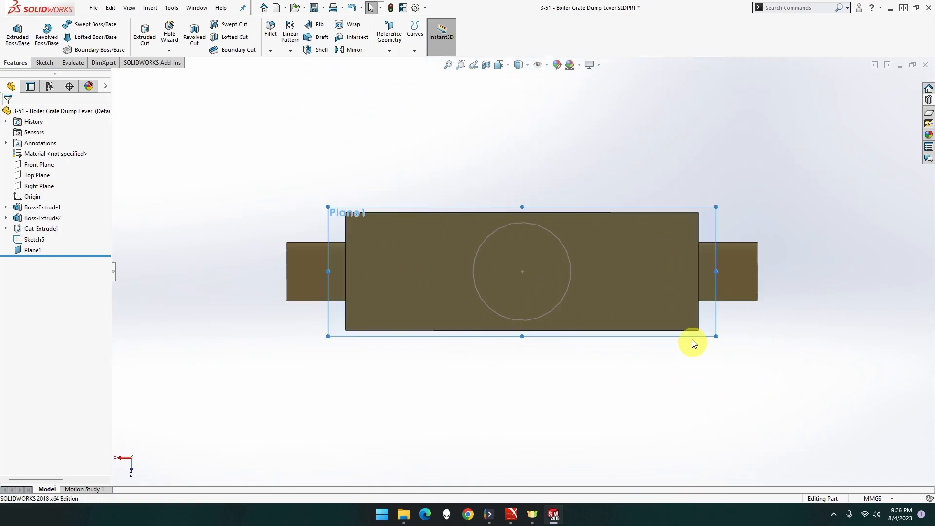
pyautogui.rightClick(710, 211)
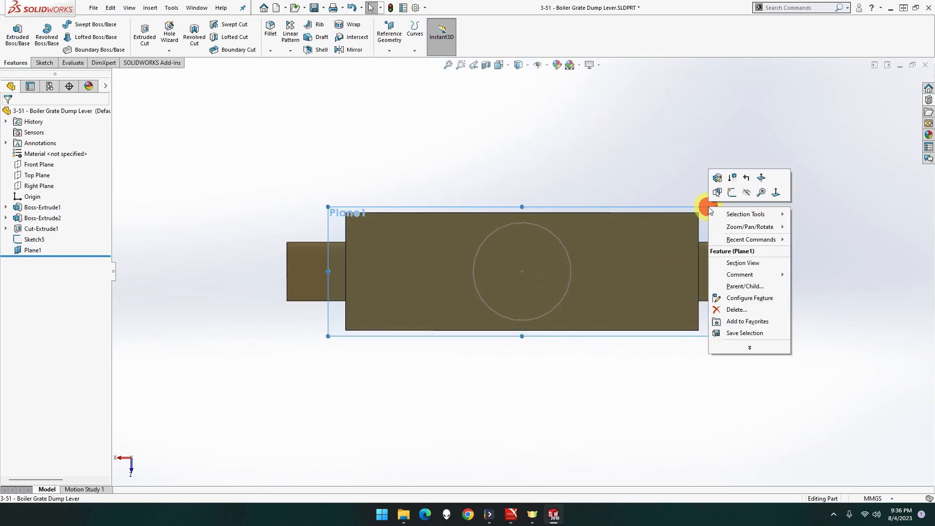
pyautogui.click(730, 192)
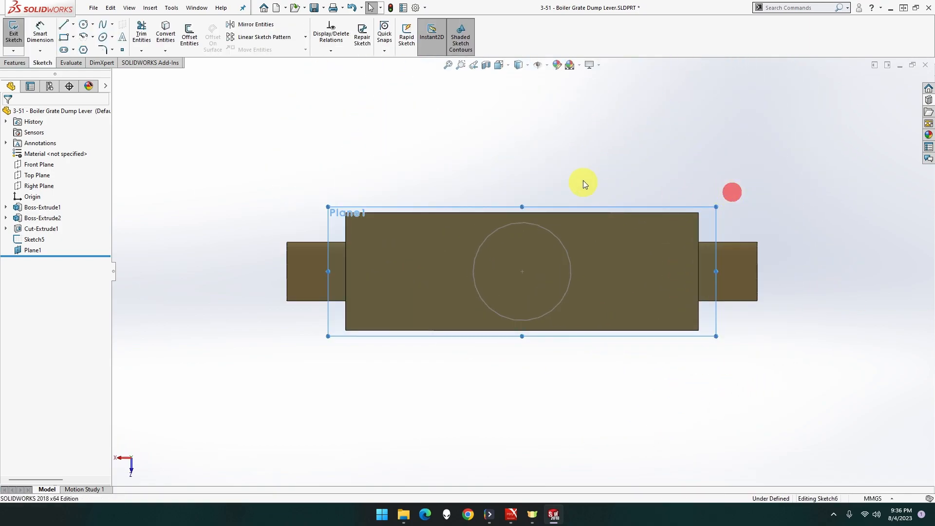
pyautogui.click(84, 24)
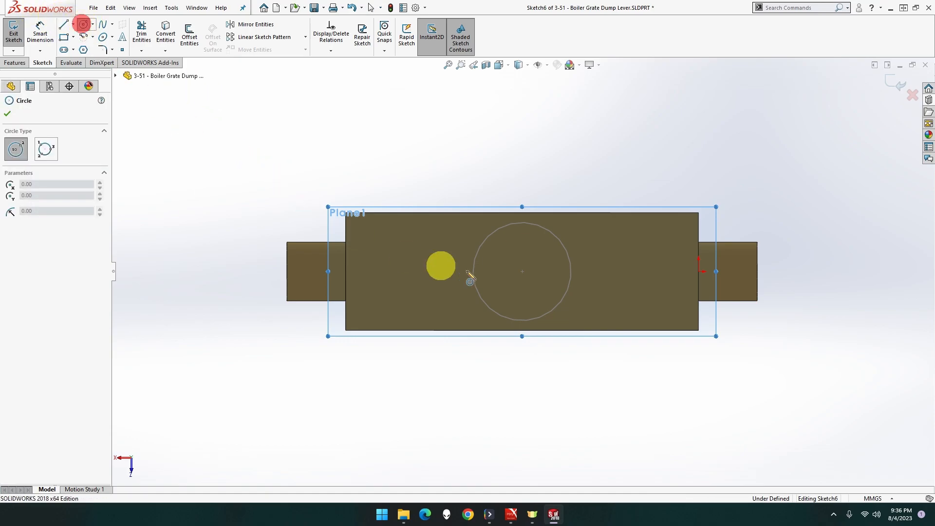
pyautogui.click(522, 271)
pyautogui.click(650, 345)
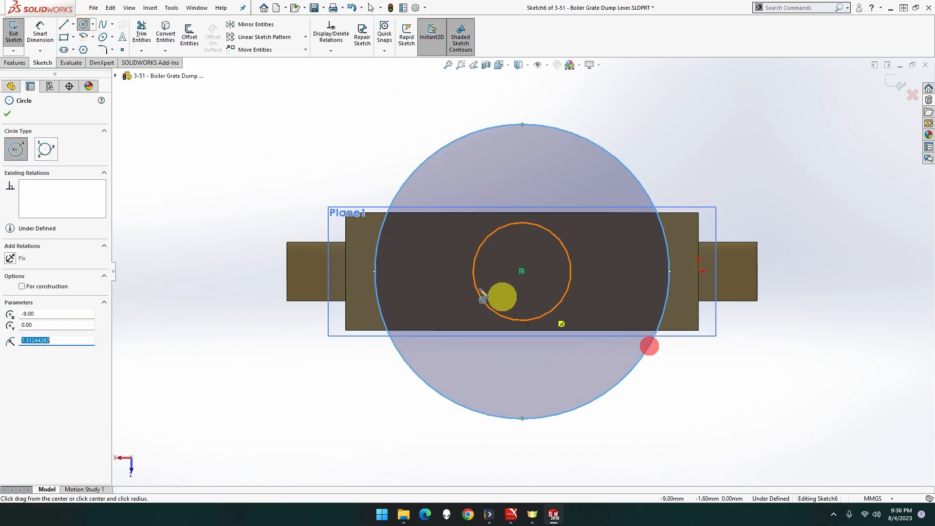
# Step: Set the new circle's diameter to 8 mm and exit the sketch
pyautogui.click(39, 43)
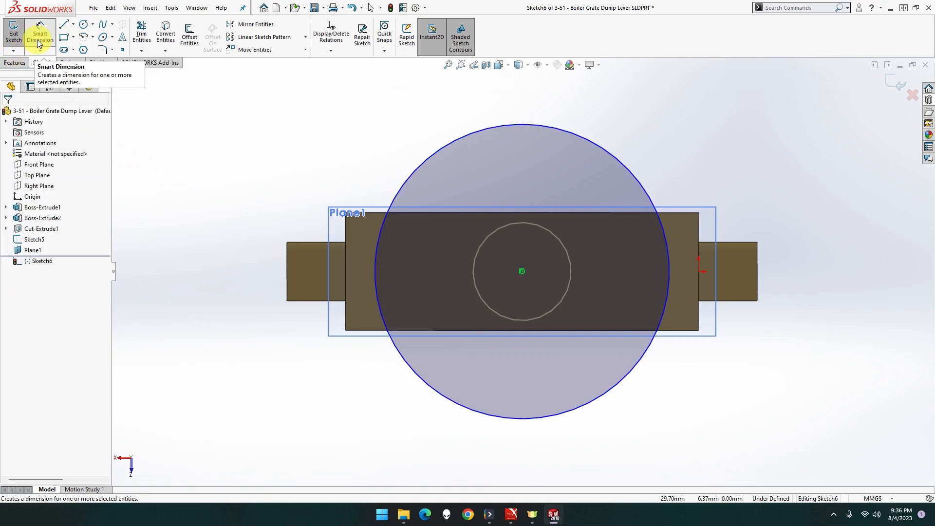
pyautogui.click(547, 127)
pyautogui.click(738, 117)
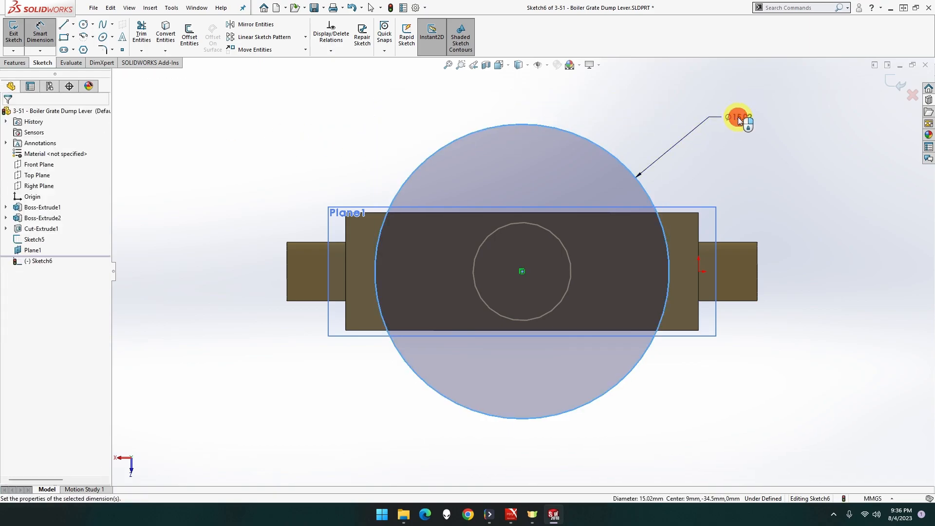
pyautogui.write('8')
pyautogui.press('Return')
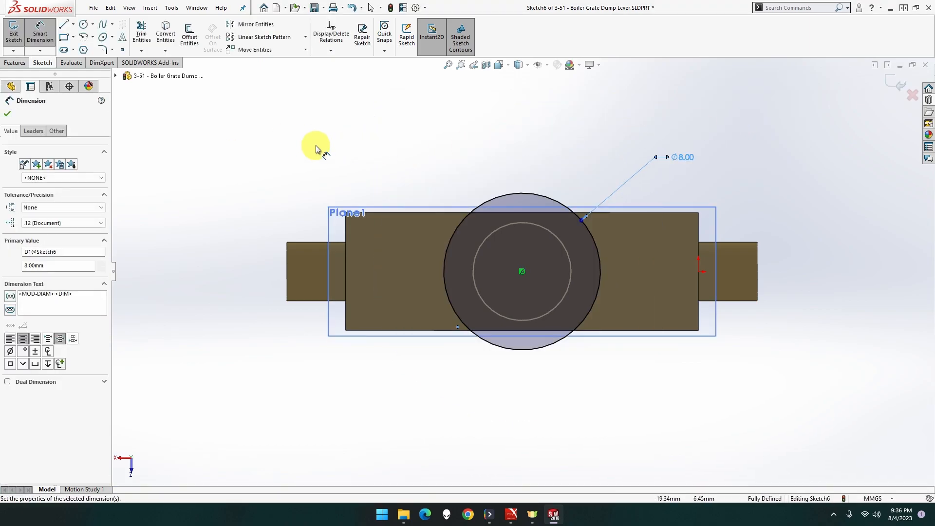
pyautogui.click(7, 114)
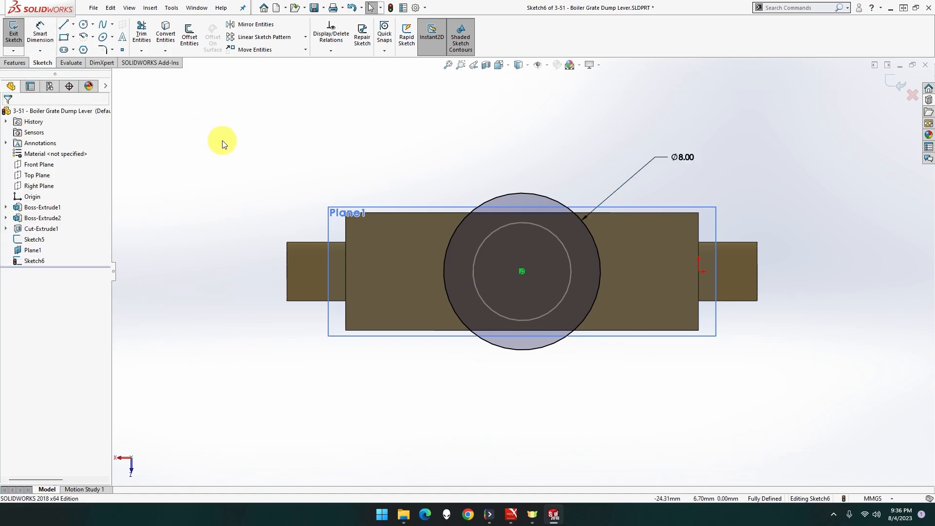
pyautogui.click(13, 33)
# Step: Loft a solid handle between the 8 mm circle on the offset plane and the 5 mm circle on the body's bottom face
pyautogui.moveTo(184, 94)
pyautogui.mouseDown(button='middle')
pyautogui.moveTo(253, 145)
pyautogui.moveTo(246, 138)
pyautogui.mouseUp(button='middle')
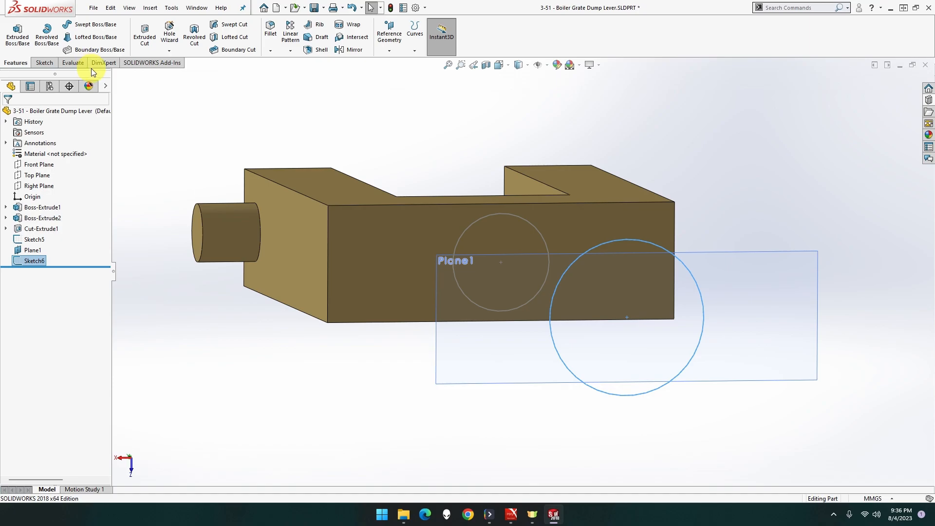
pyautogui.click(95, 38)
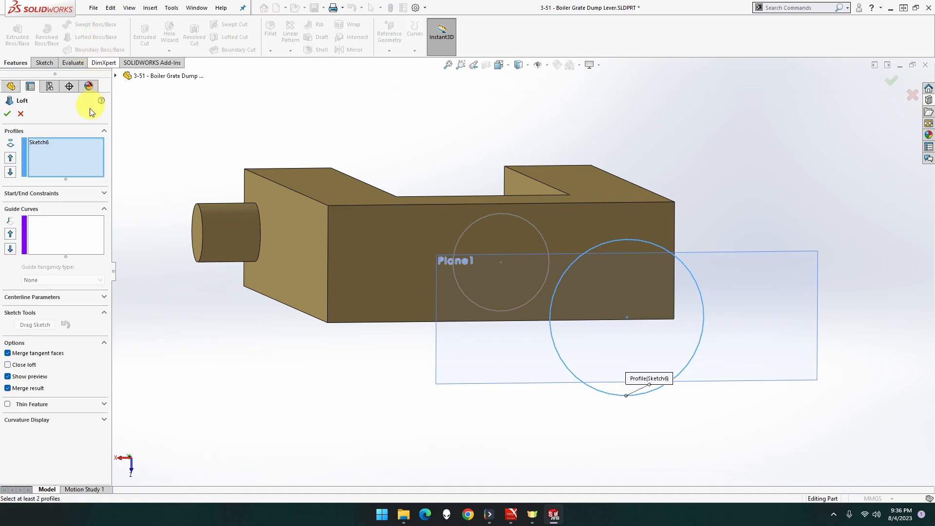
pyautogui.click(470, 224)
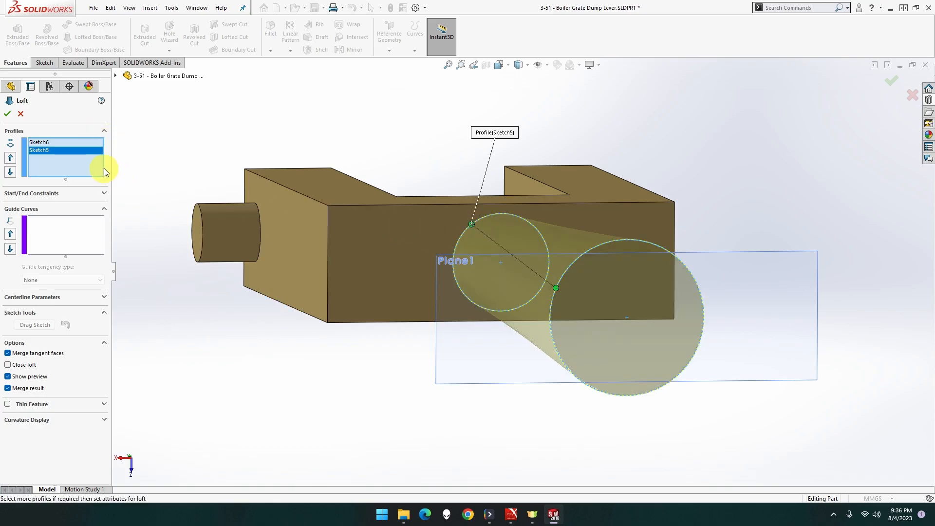
pyautogui.click(7, 115)
# Step: Hide the offset reference plane at the handle's wide end
pyautogui.moveTo(323, 125); pyautogui.dragTo(320, 208, button='middle')
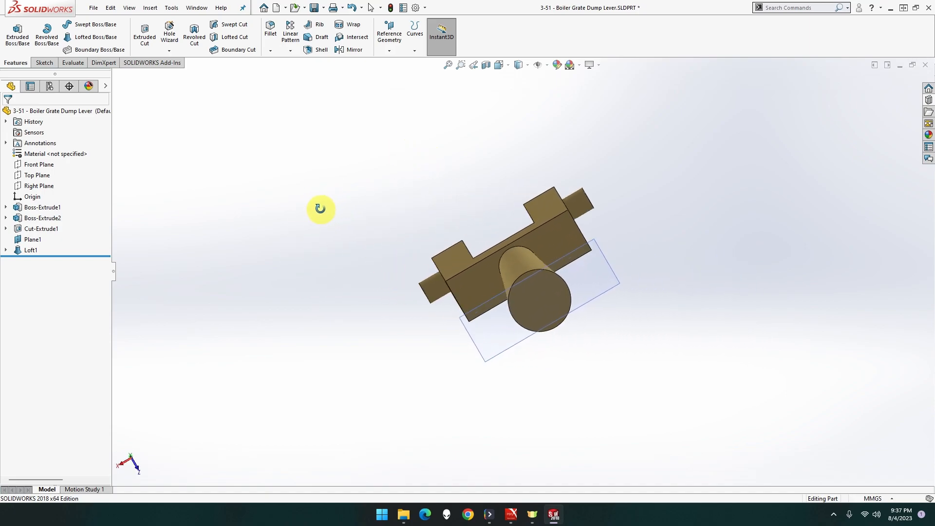
pyautogui.rightClick(576, 272)
pyautogui.click(614, 257)
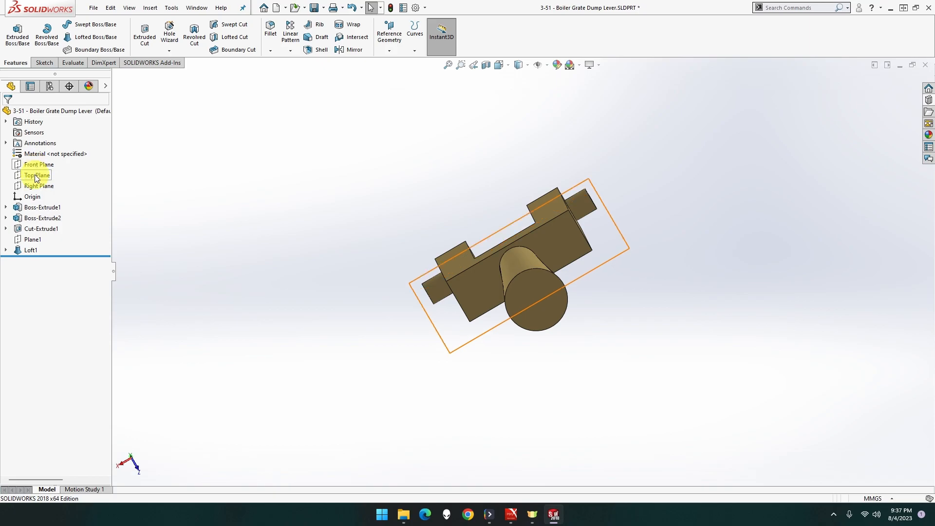
# Step: Orient the model normal to the Front Plane, seen from the back, and open a sketch on that plane
pyautogui.moveTo(253, 251); pyautogui.dragTo(225, 198, button='middle')
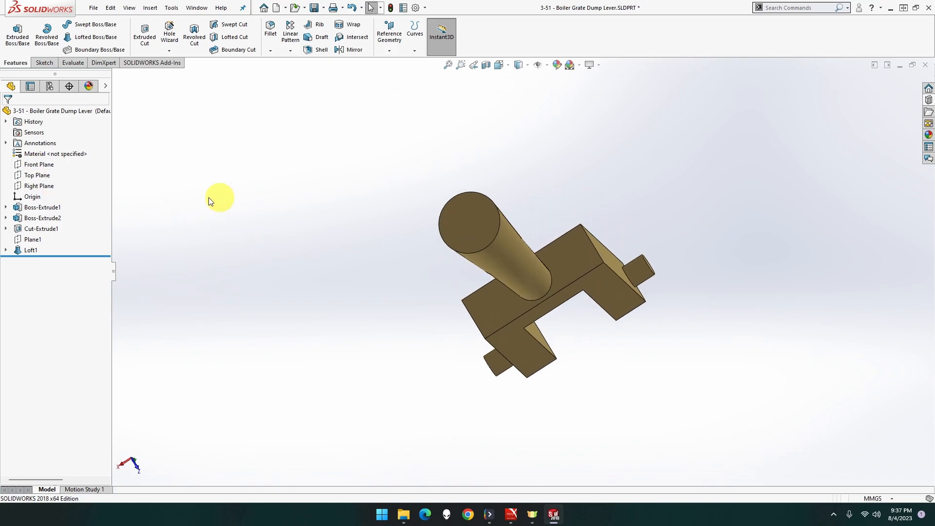
pyautogui.click(48, 166)
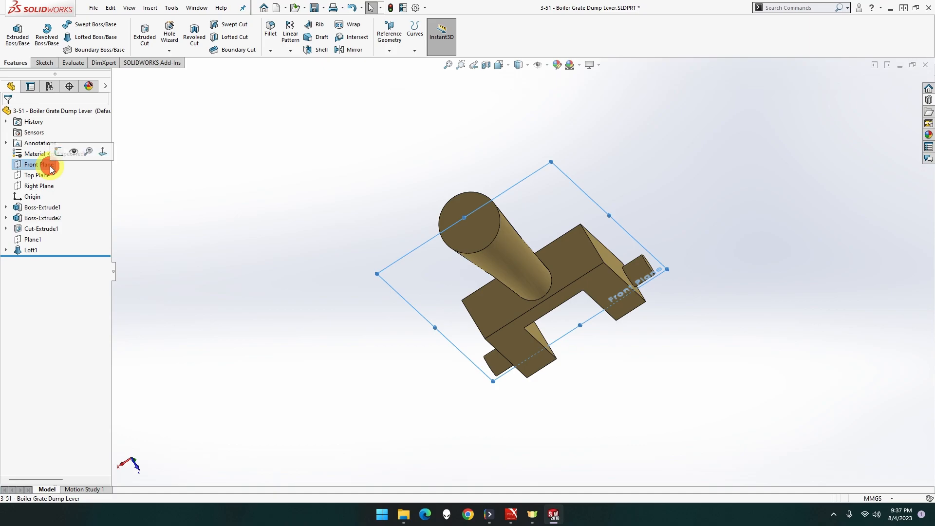
pyautogui.click(102, 153)
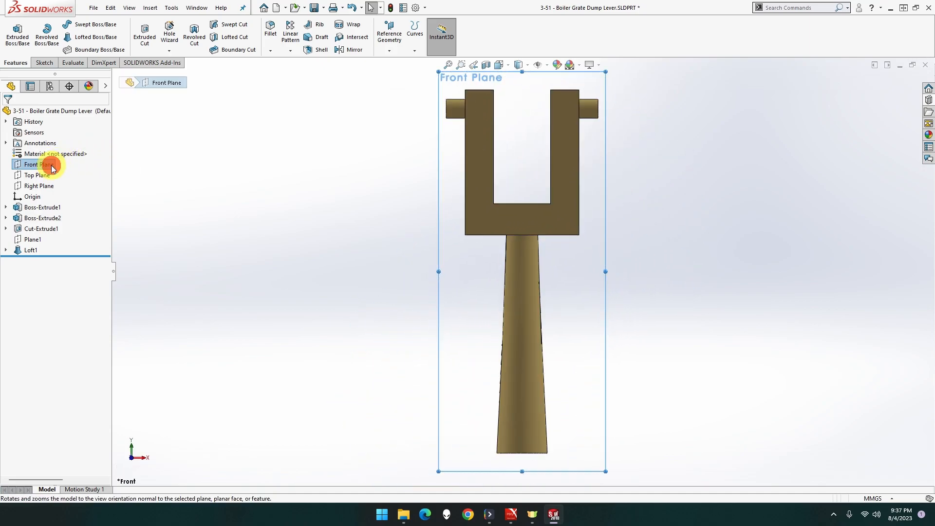
pyautogui.rightClick(51, 165)
pyautogui.click(105, 152)
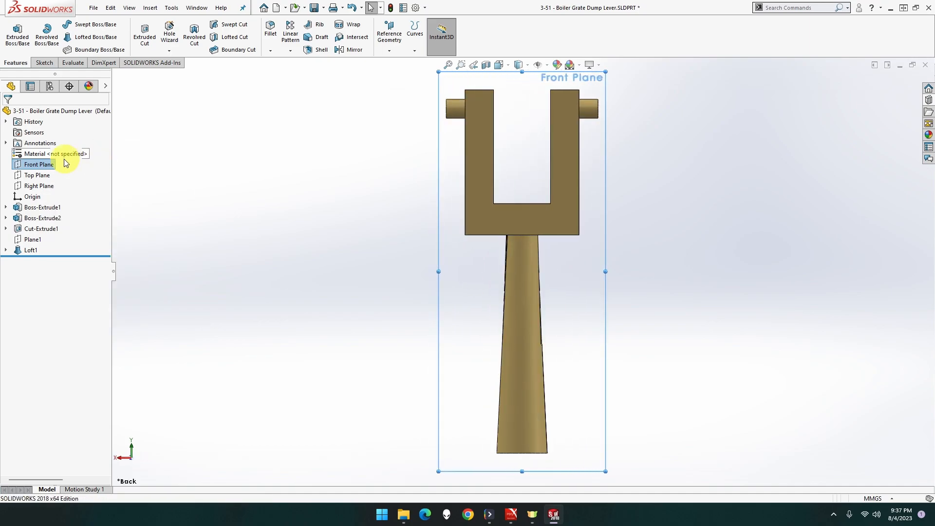
pyautogui.rightClick(43, 165)
pyautogui.click(53, 152)
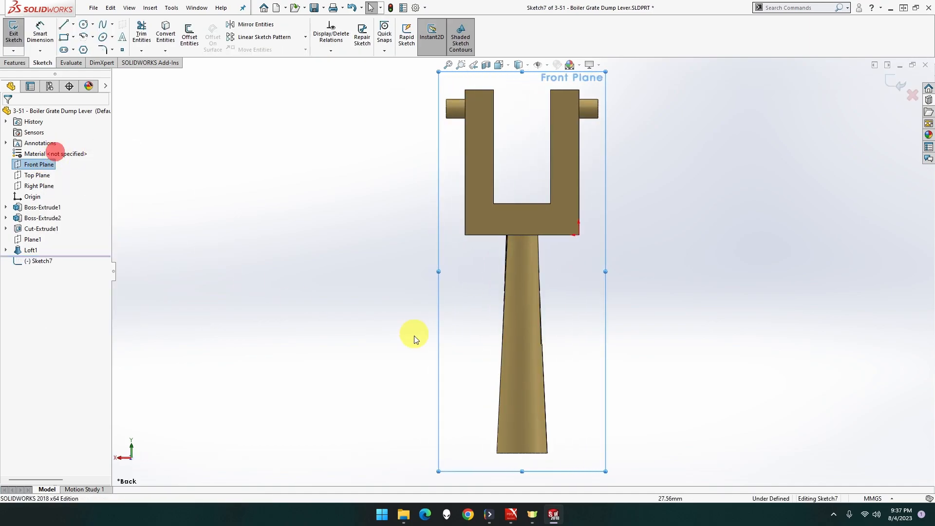
# Step: Sketch a 90° centre-point arc of 4 mm radius, centred on the midpoint of the handle's wide end edge and starting at its corner
pyautogui.scroll(-3, 560, 389)
pyautogui.scroll(4, 534, 346)
pyautogui.scroll(3, 536, 341)
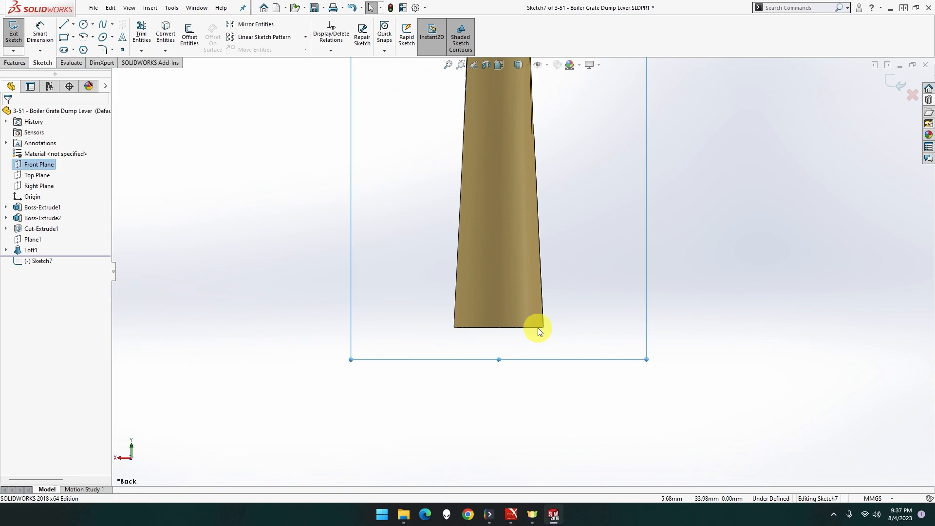
pyautogui.click(84, 37)
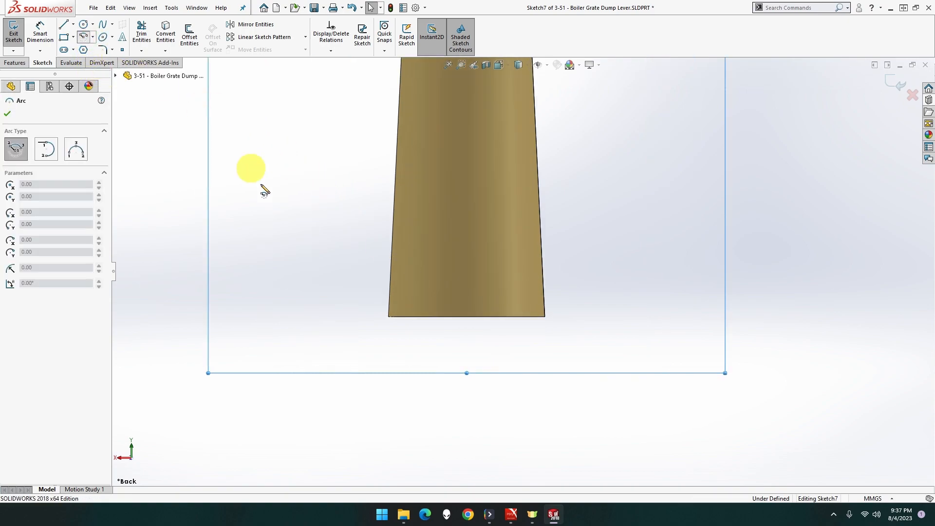
pyautogui.click(467, 318)
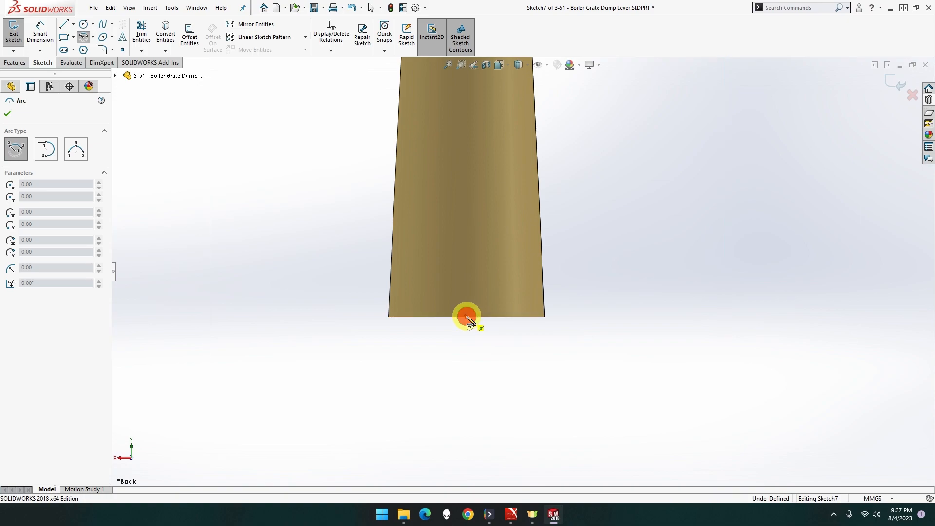
pyautogui.click(544, 318)
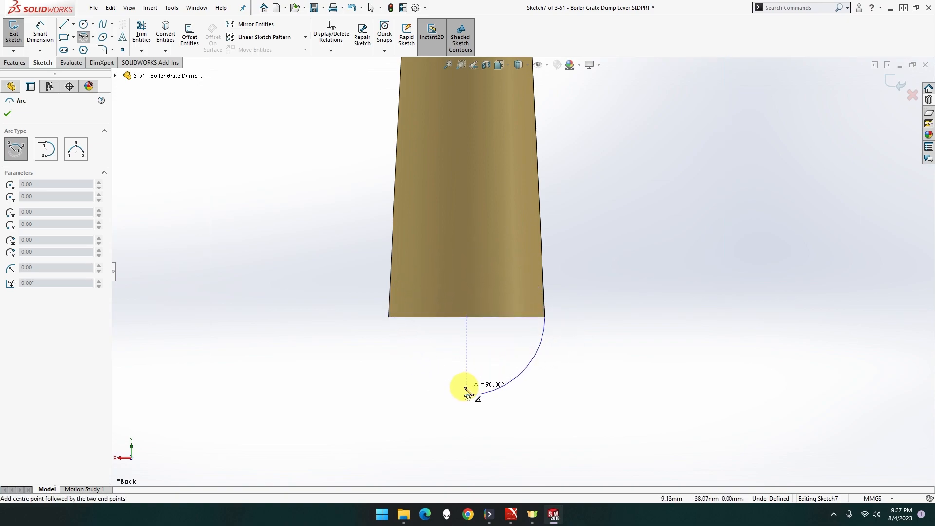
pyautogui.click(467, 395)
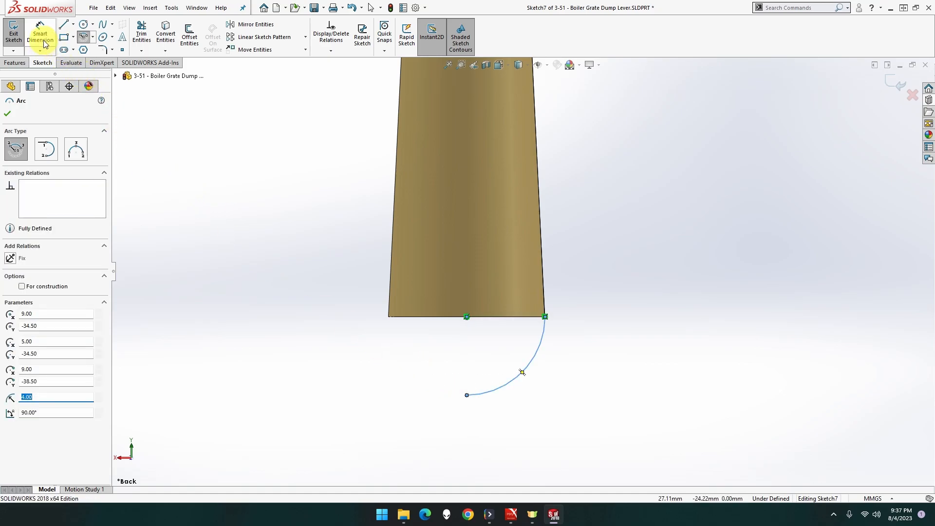
# Step: Close the quarter-circle profile with a vertical line from the arc's lower end to its centre and a horizontal line to its upper end
pyautogui.click(63, 24)
pyautogui.click(467, 395)
pyautogui.click(467, 316)
pyautogui.click(545, 317)
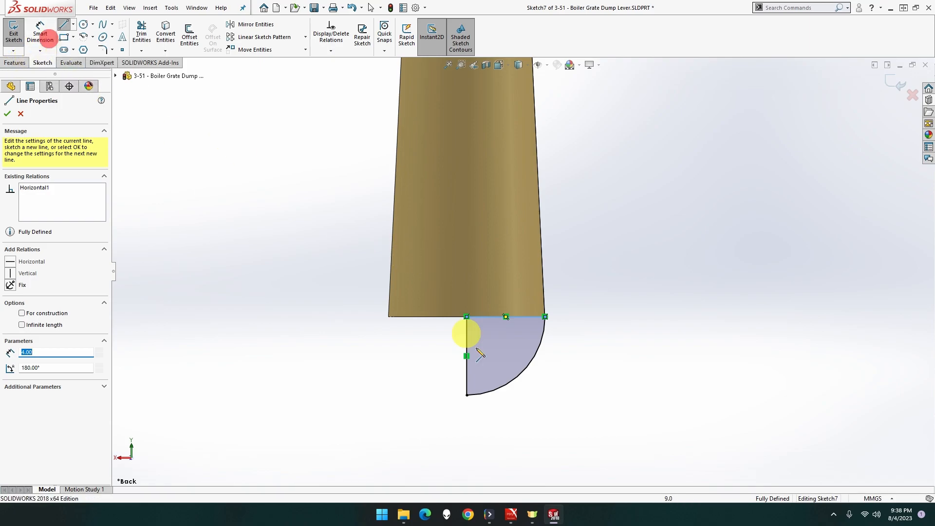
pyautogui.click(520, 375)
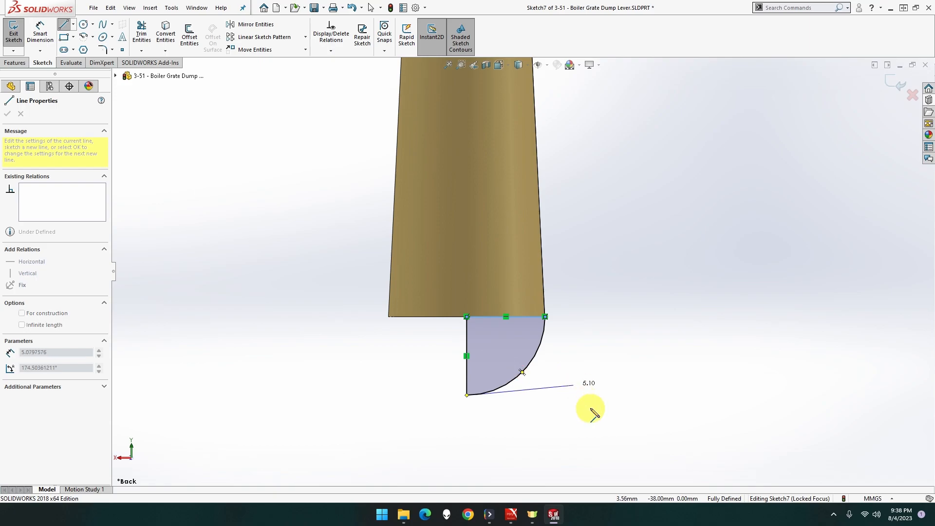
pyautogui.press('Escape')
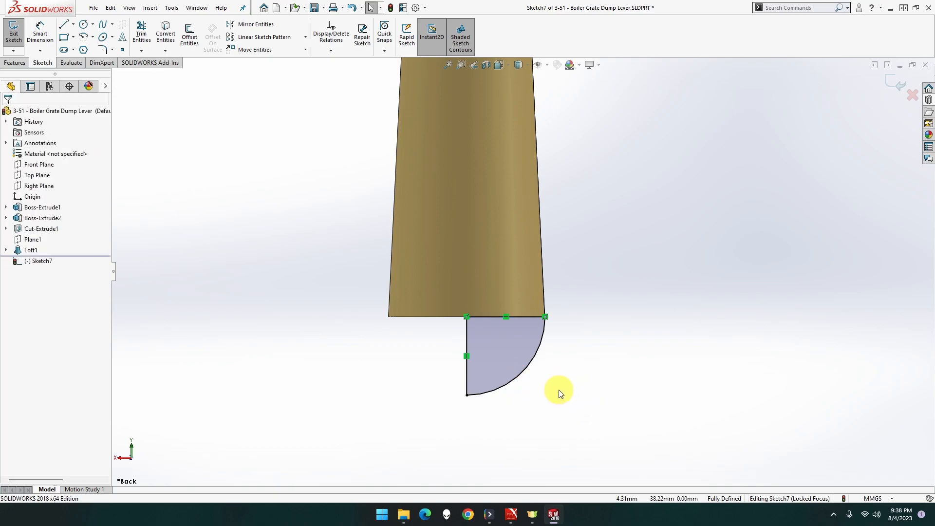
# Step: Add a driven radius dimension to the quarter arc
pyautogui.click(40, 33)
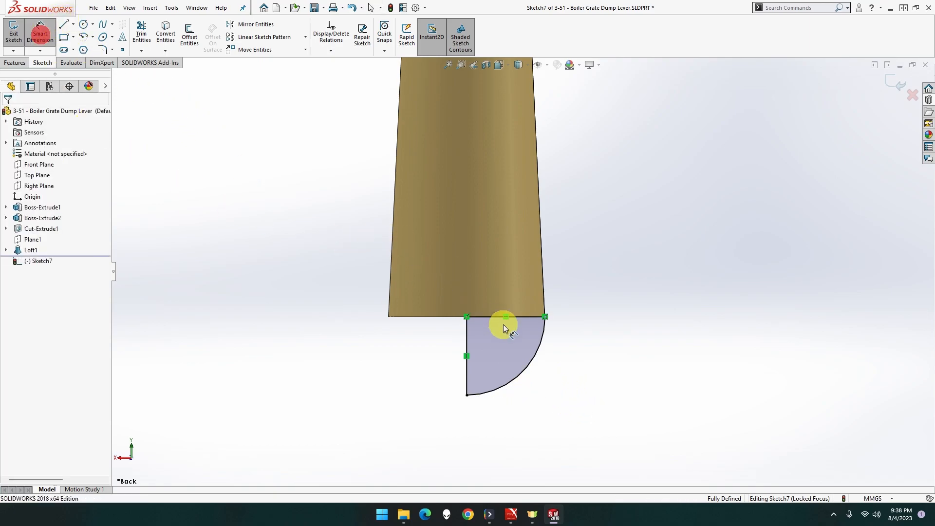
pyautogui.click(532, 359)
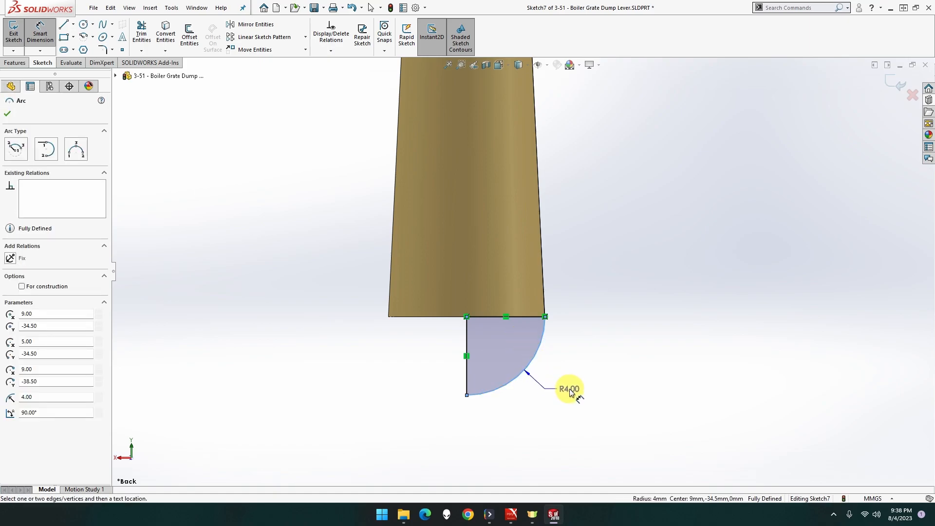
pyautogui.click(595, 391)
pyautogui.press('Return')
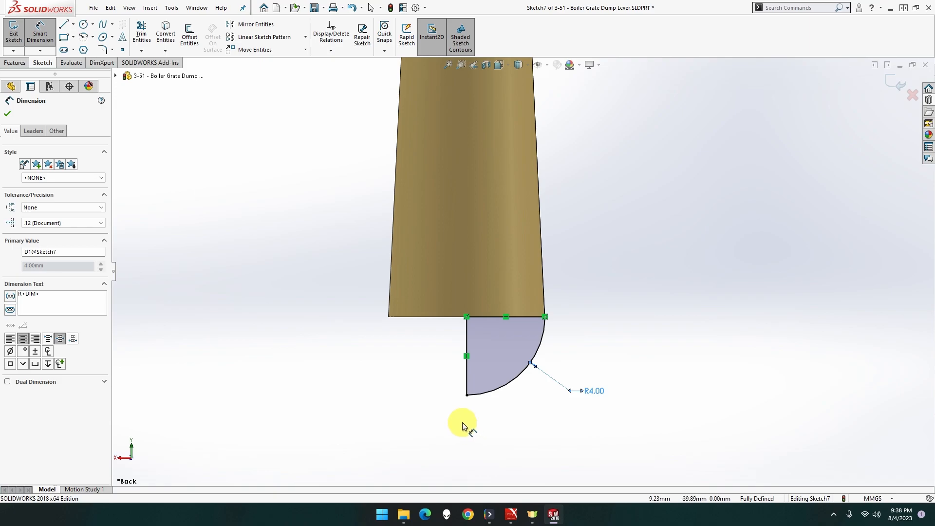
# Step: Revolve the quarter-circle profile 360° about its vertical line, merged with the handle, to form a domed end
pyautogui.click(12, 63)
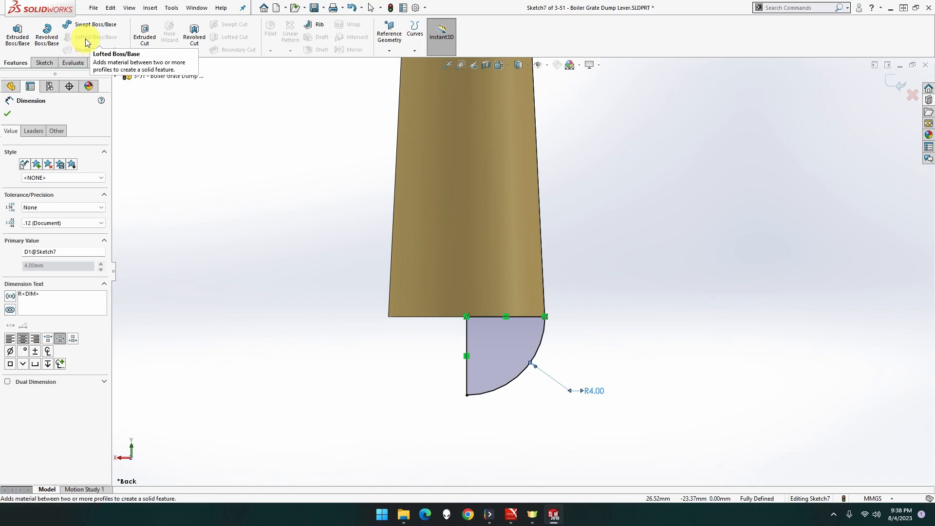
pyautogui.click(47, 39)
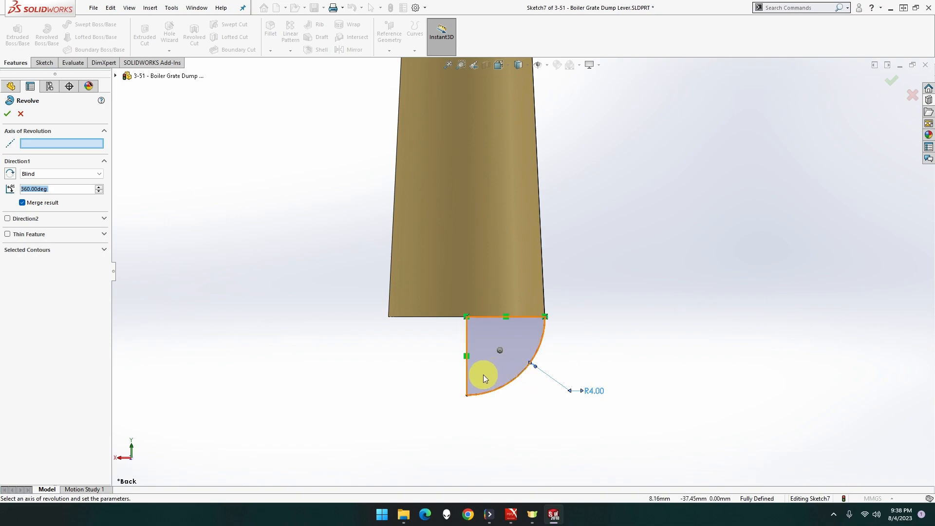
pyautogui.click(467, 376)
pyautogui.moveTo(377, 408); pyautogui.dragTo(370, 244, button='middle')
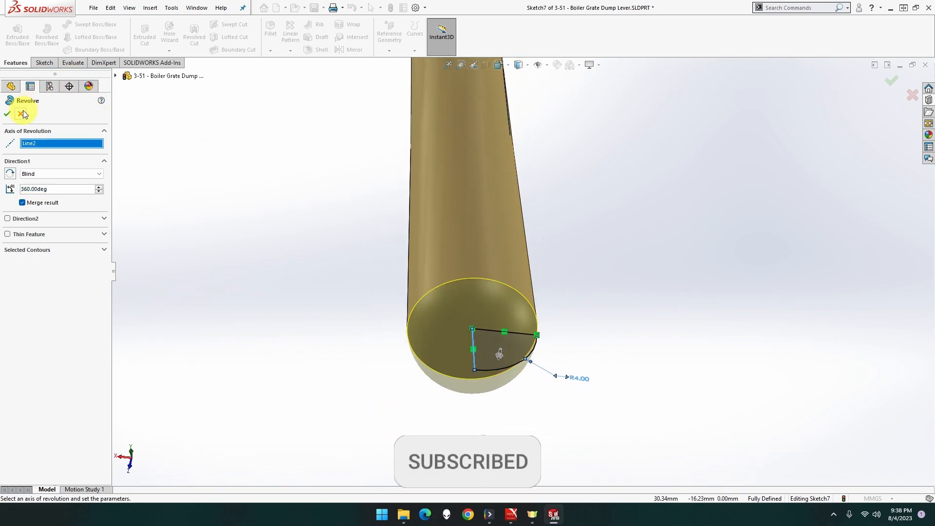
pyautogui.click(7, 114)
pyautogui.moveTo(370, 280); pyautogui.dragTo(428, 112, button='middle')
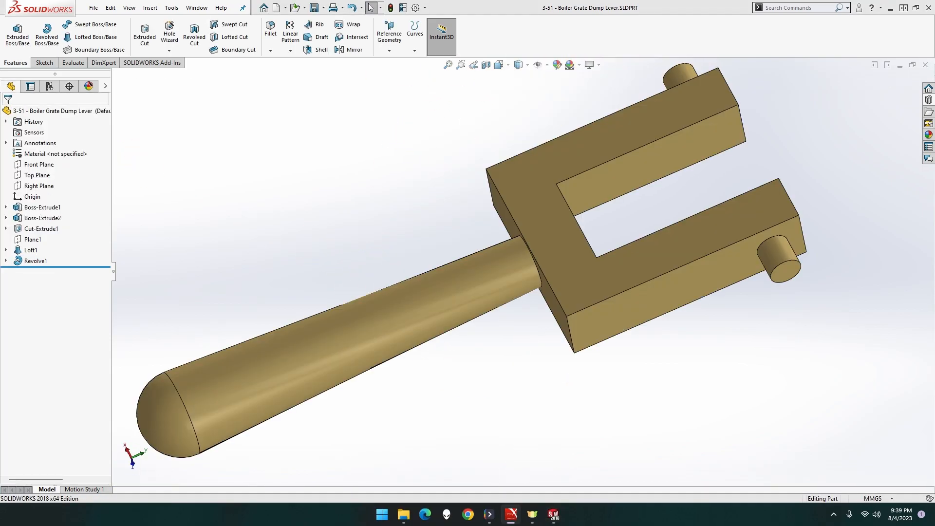
pyautogui.click(209, 164)
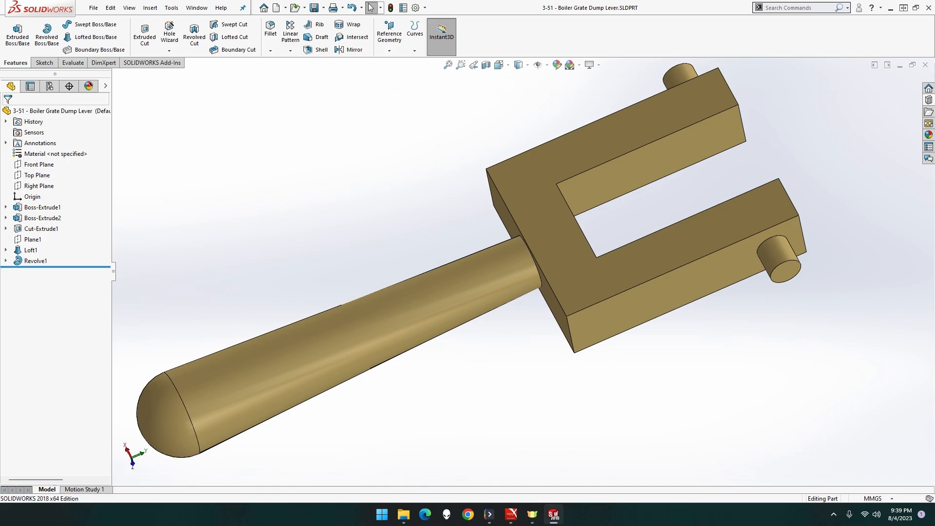